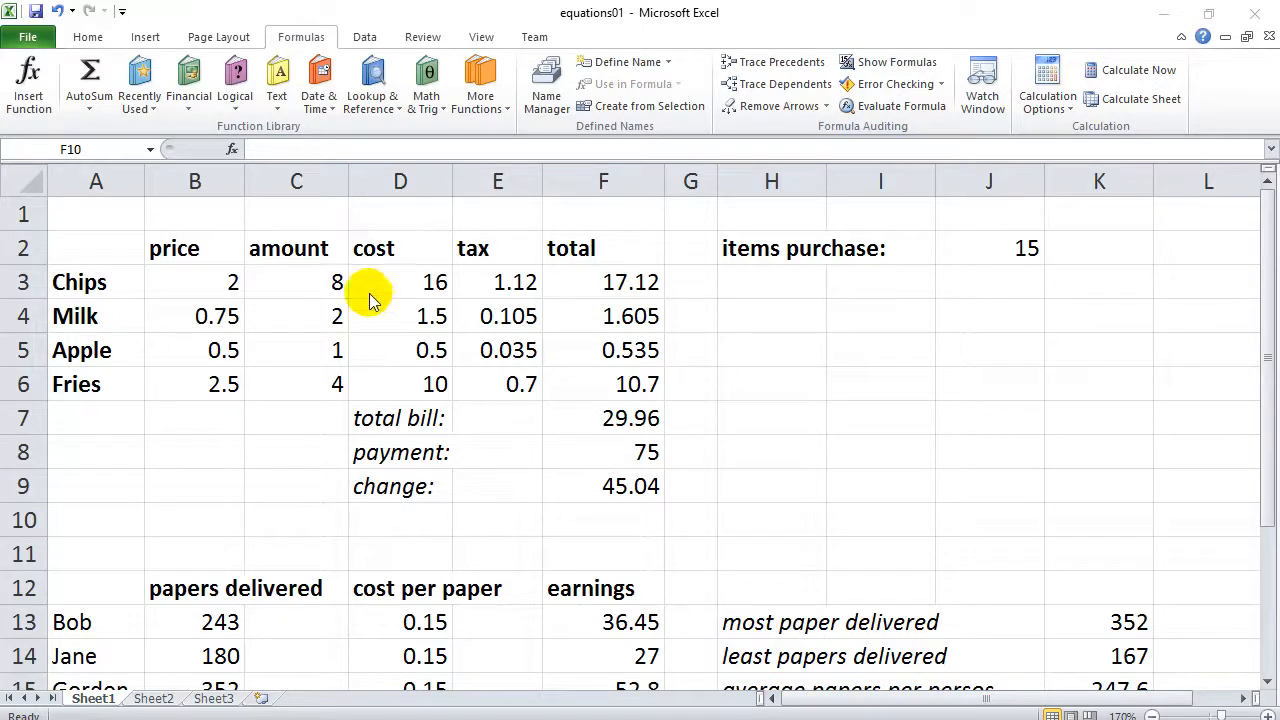
# Step: Insert two entire blank rows at the top of the sheet, above the price table headings
pyautogui.click(100, 220)
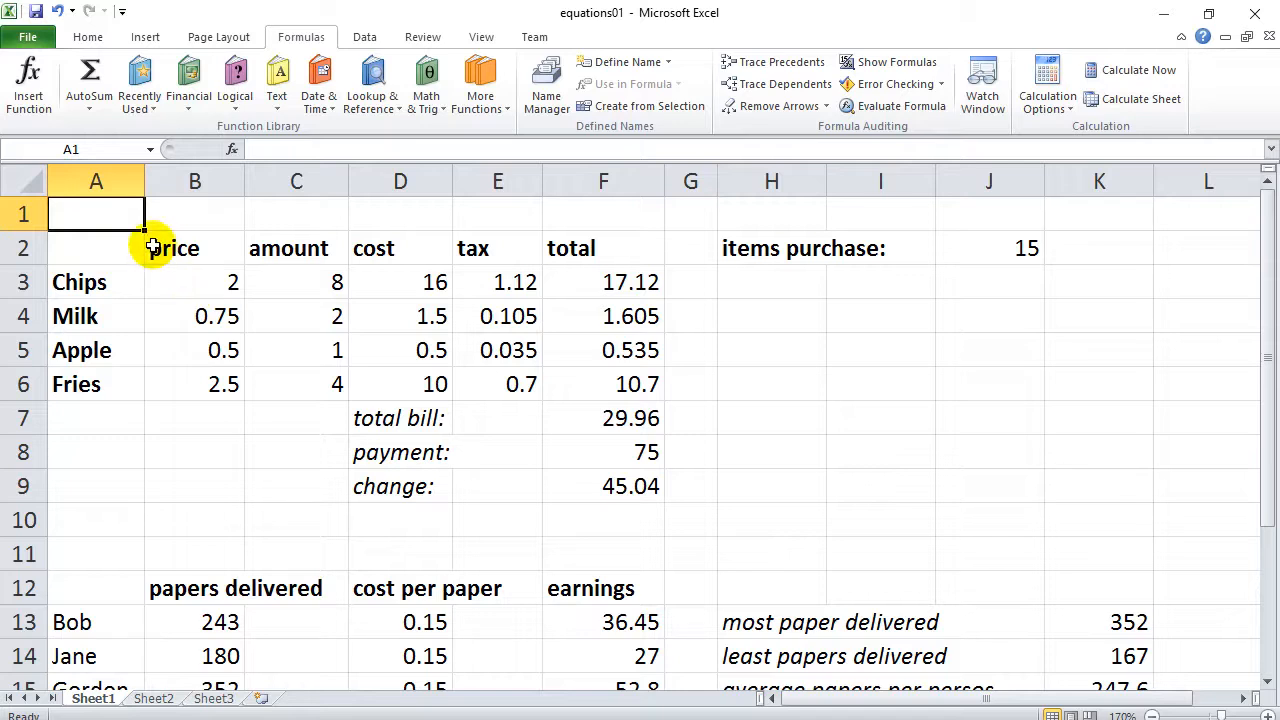
pyautogui.click(88, 37)
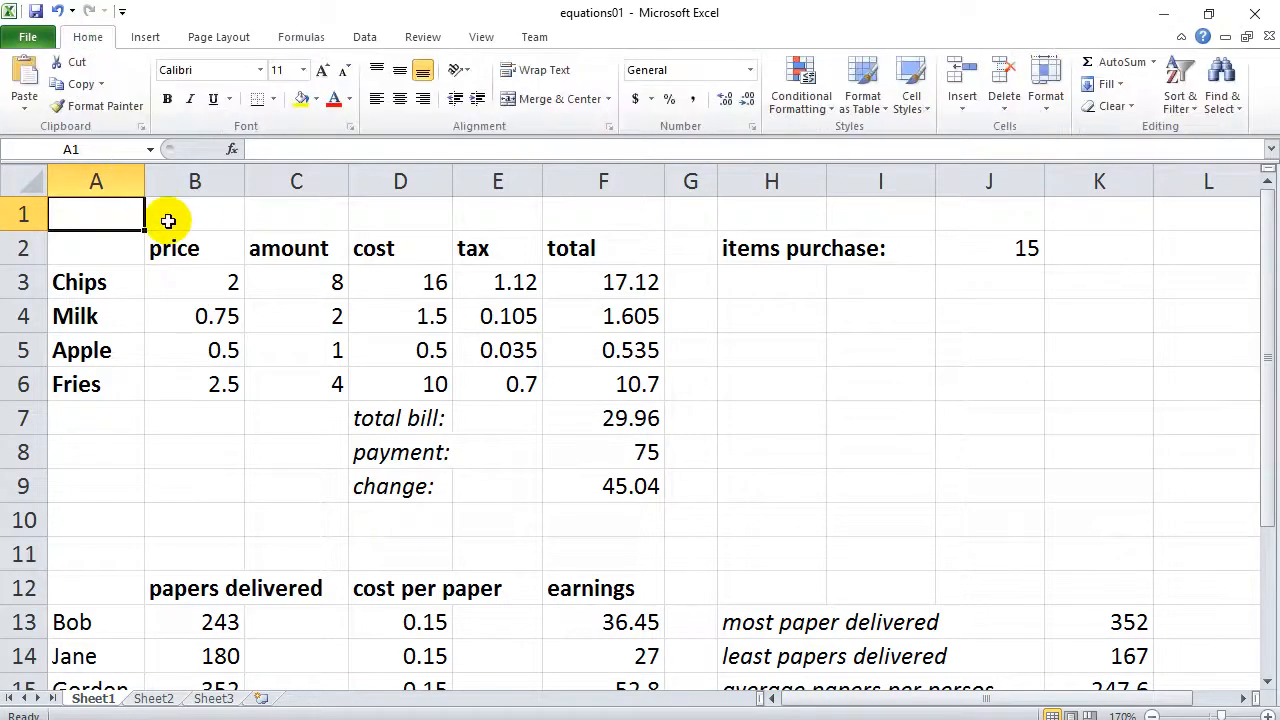
pyautogui.rightClick(106, 217)
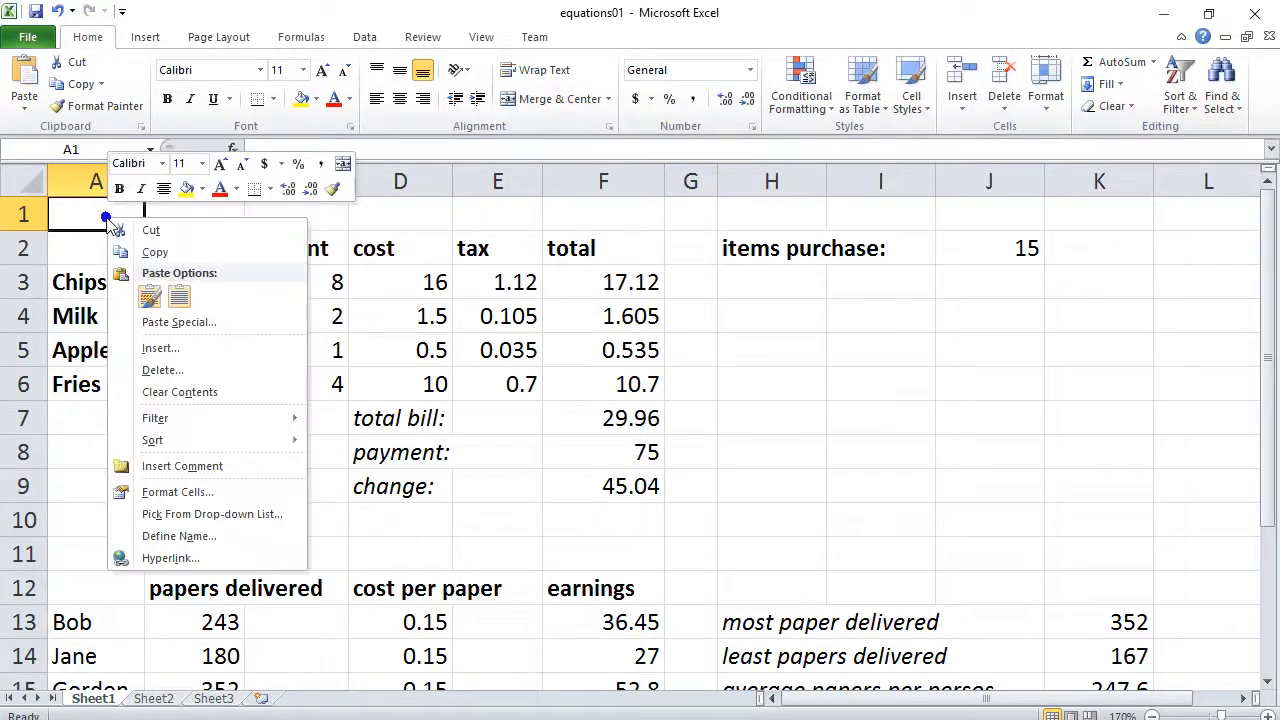
pyautogui.click(165, 352)
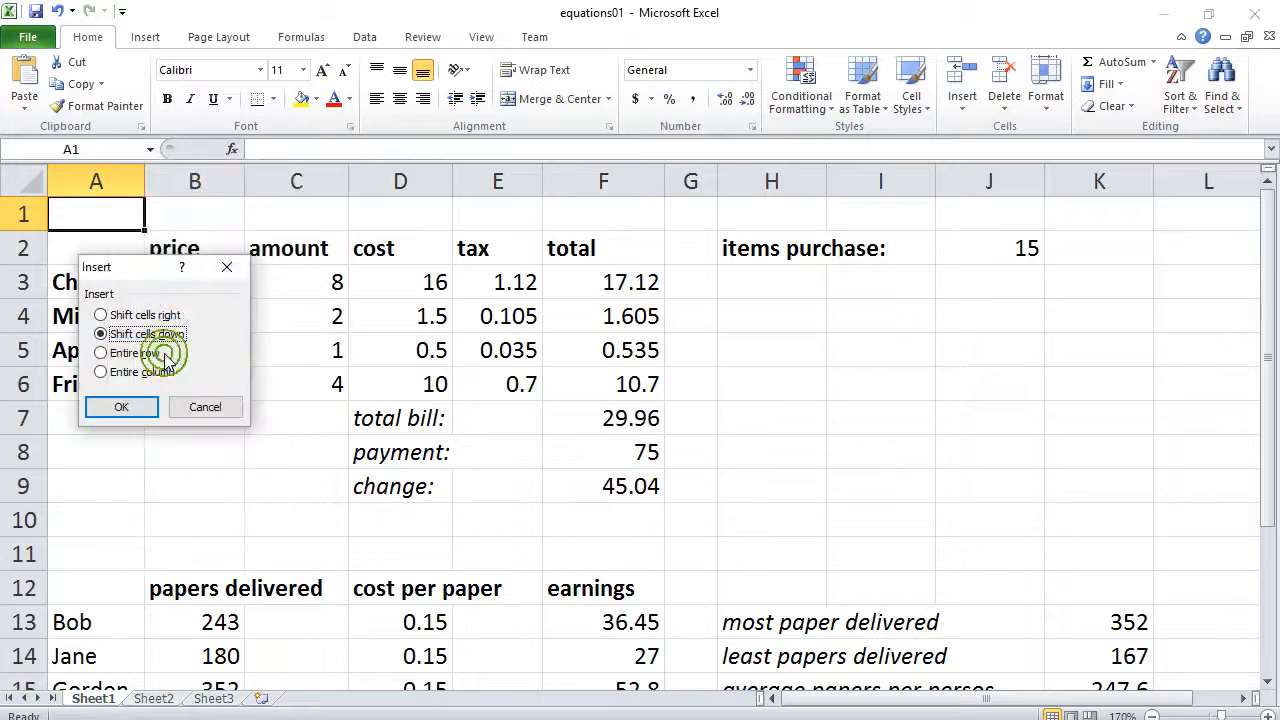
pyautogui.click(101, 353)
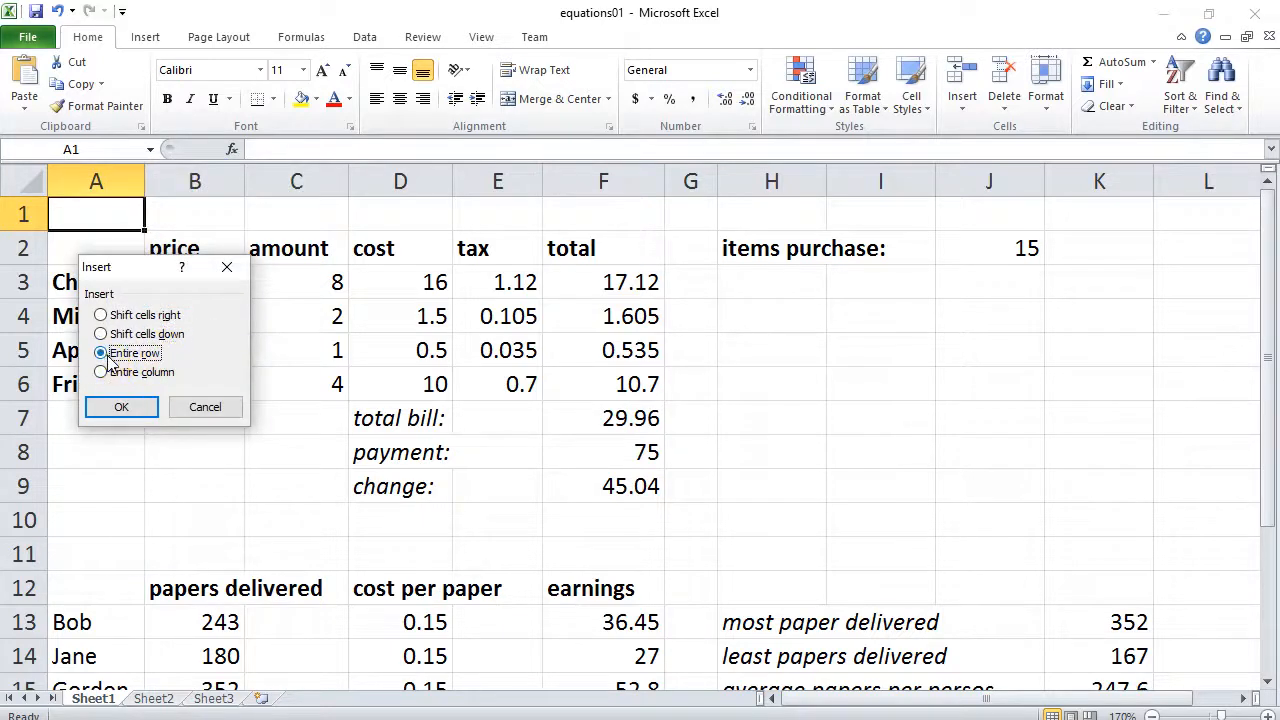
pyautogui.click(120, 404)
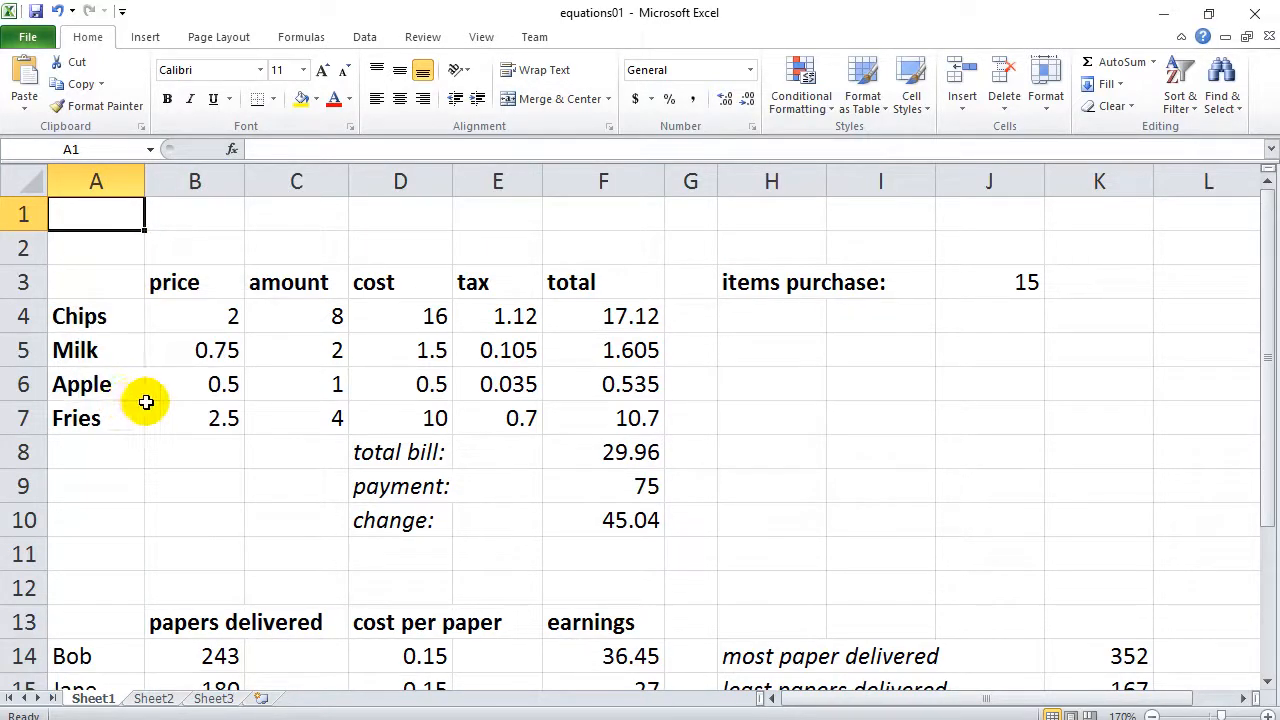
pyautogui.rightClick(112, 218)
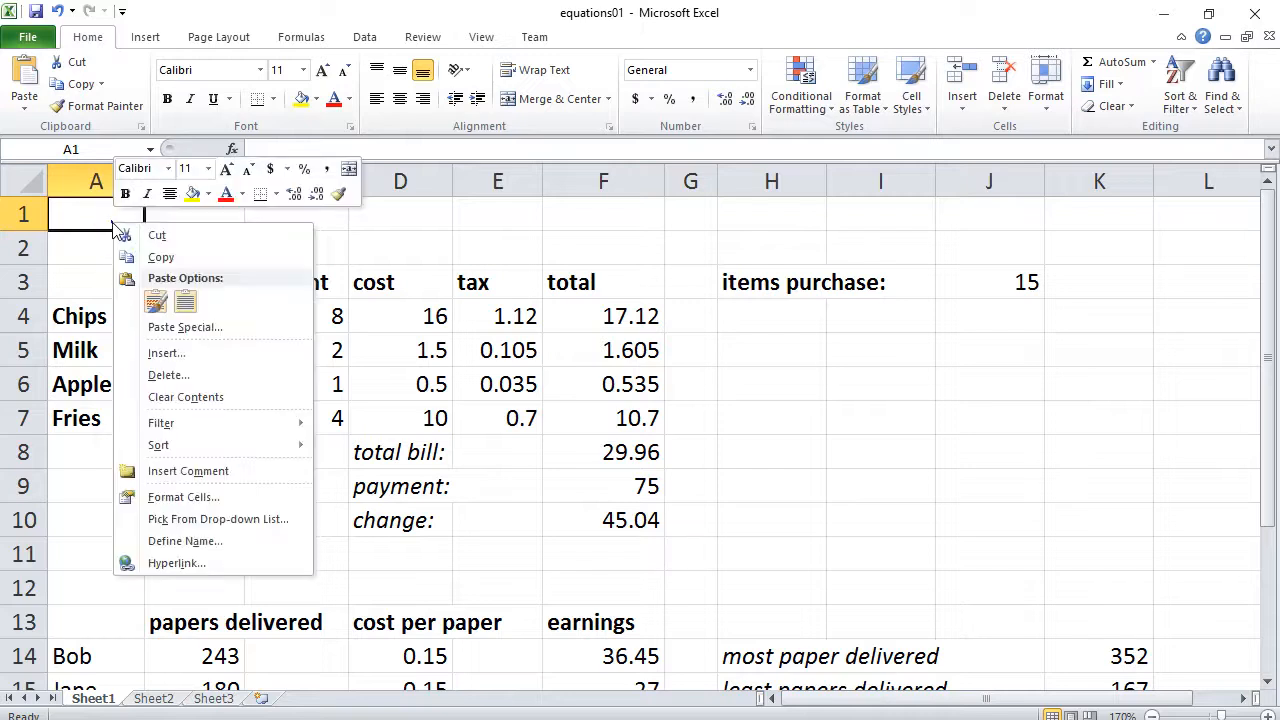
pyautogui.click(165, 352)
pyautogui.click(104, 356)
pyautogui.click(124, 408)
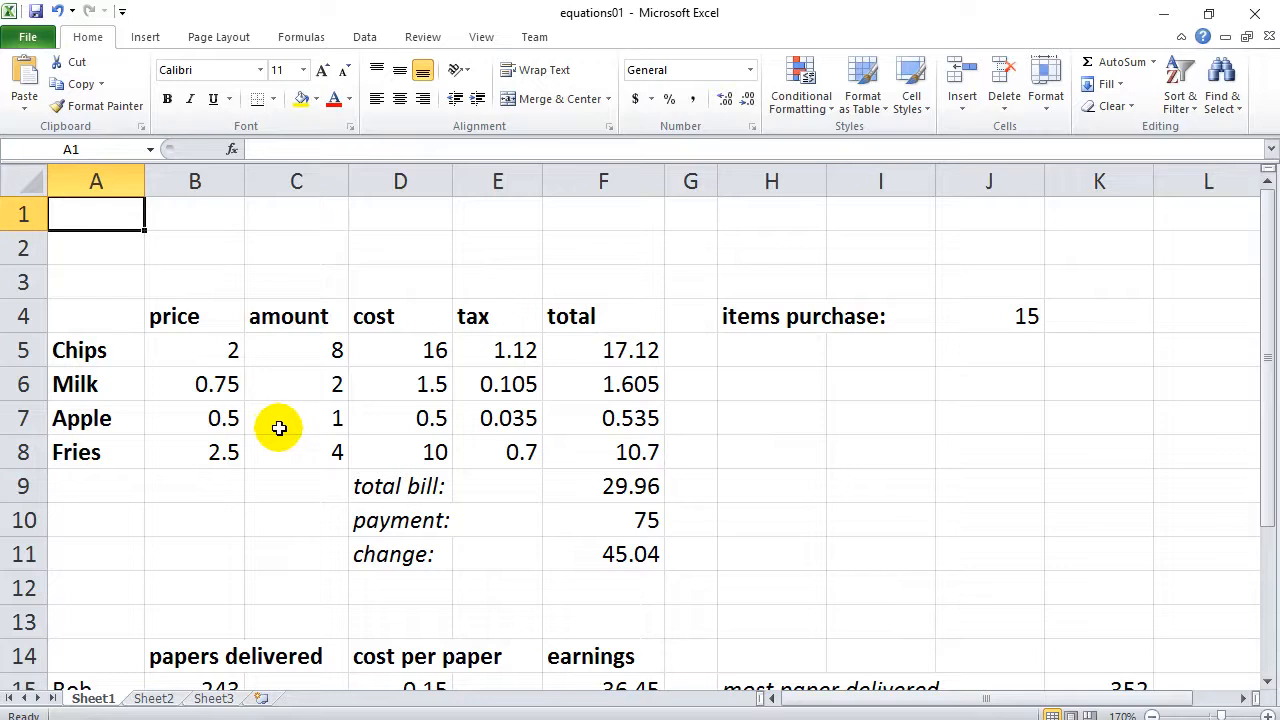
# Step: Enter the title "Cost Calculator for School Store" in cell B2
pyautogui.click(192, 259)
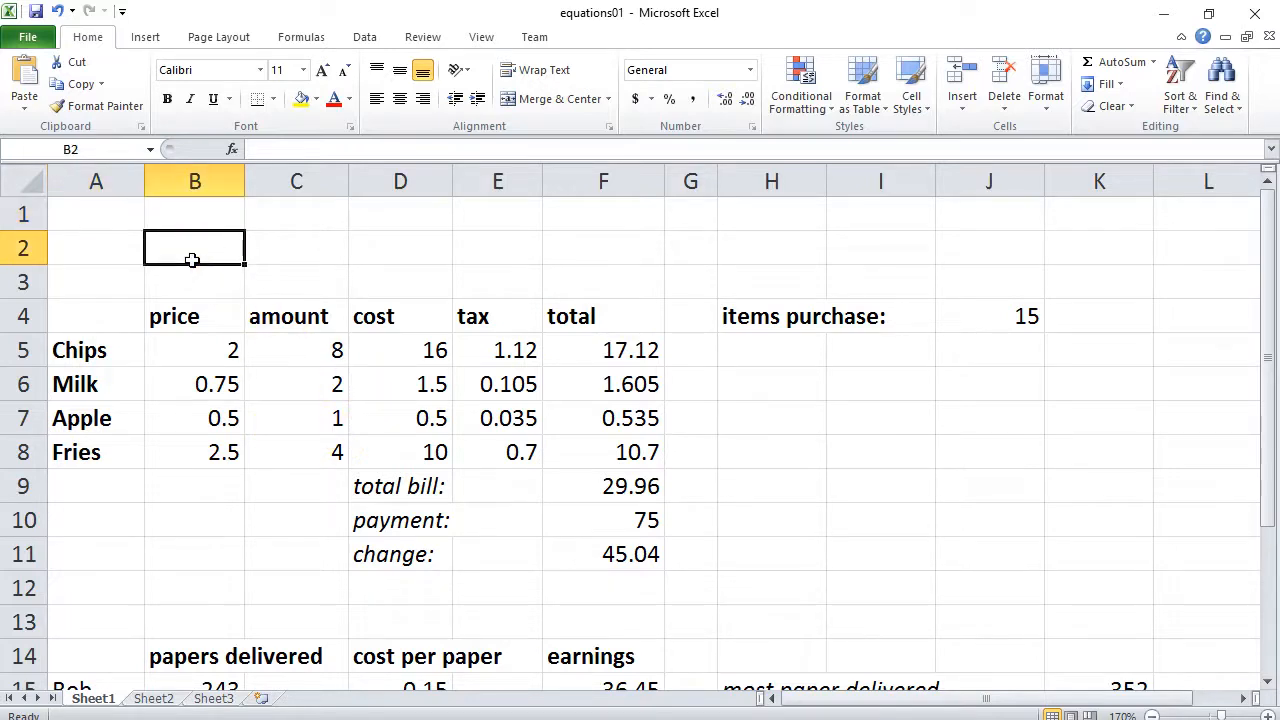
pyautogui.write('Th')
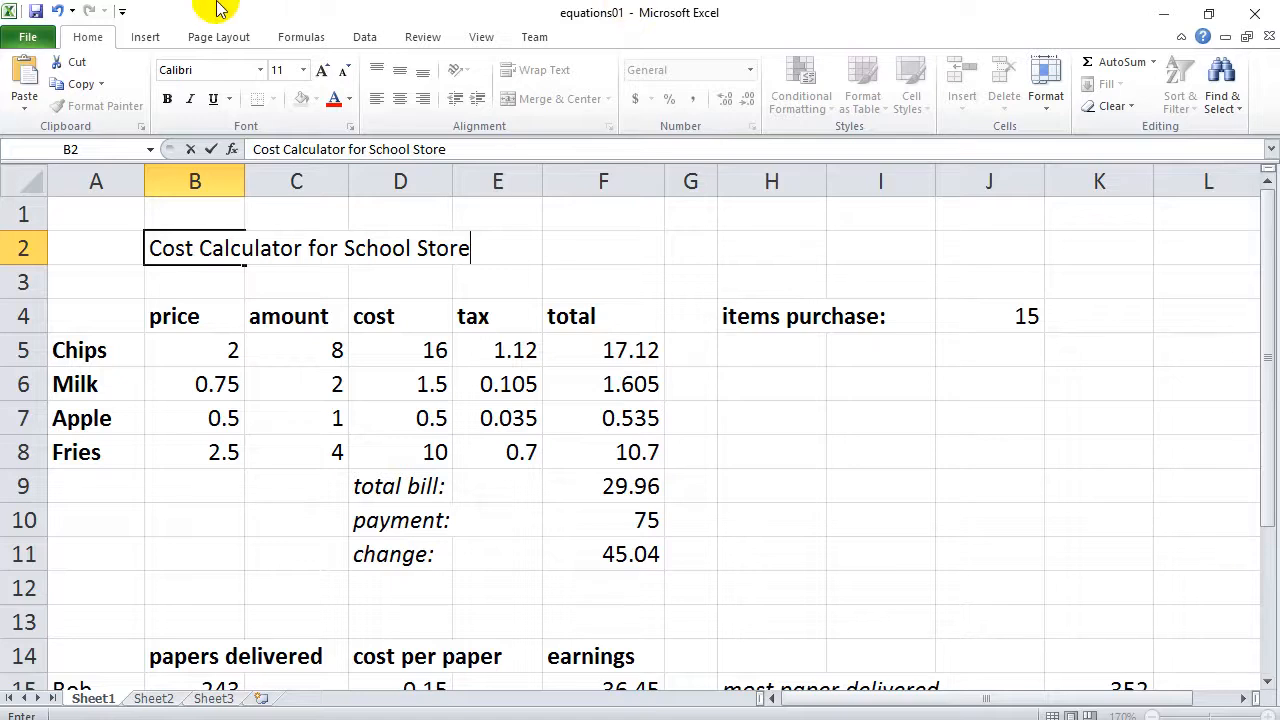
pyautogui.click(766, 394)
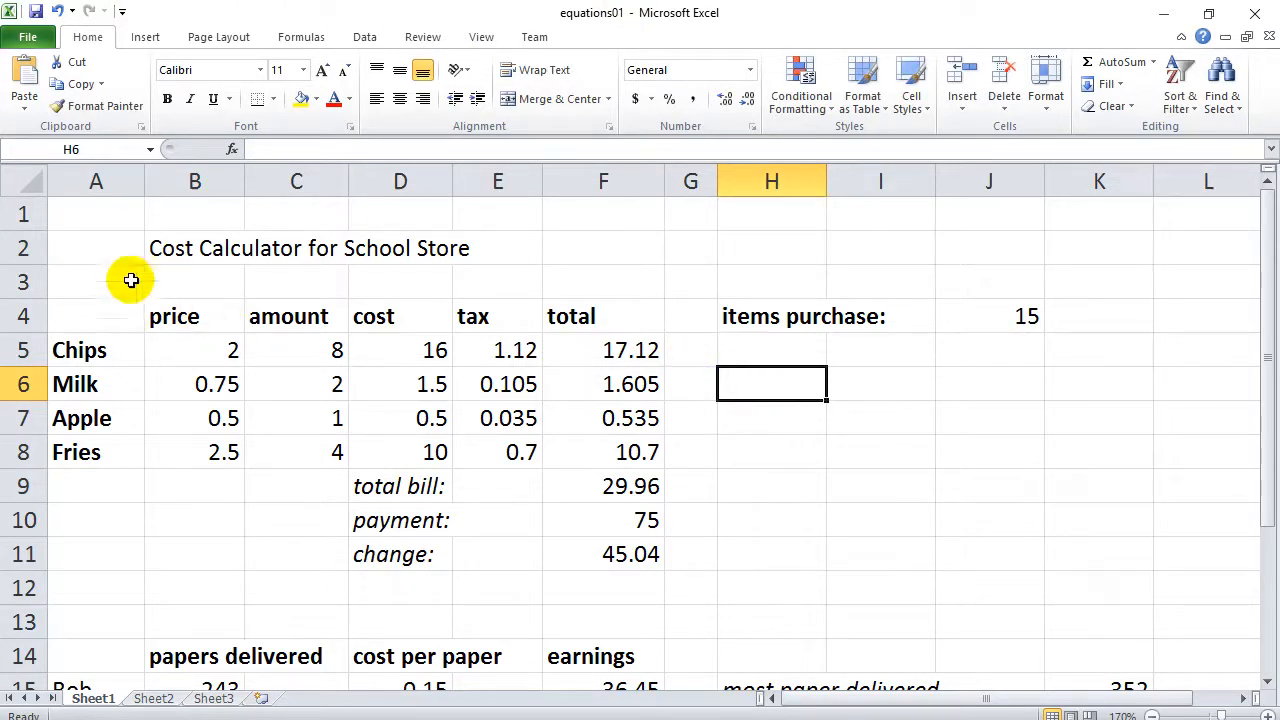
# Step: Check cells B2, C2 and D2 to examine which of them holds the title text
pyautogui.click(156, 250)
pyautogui.click(156, 250)
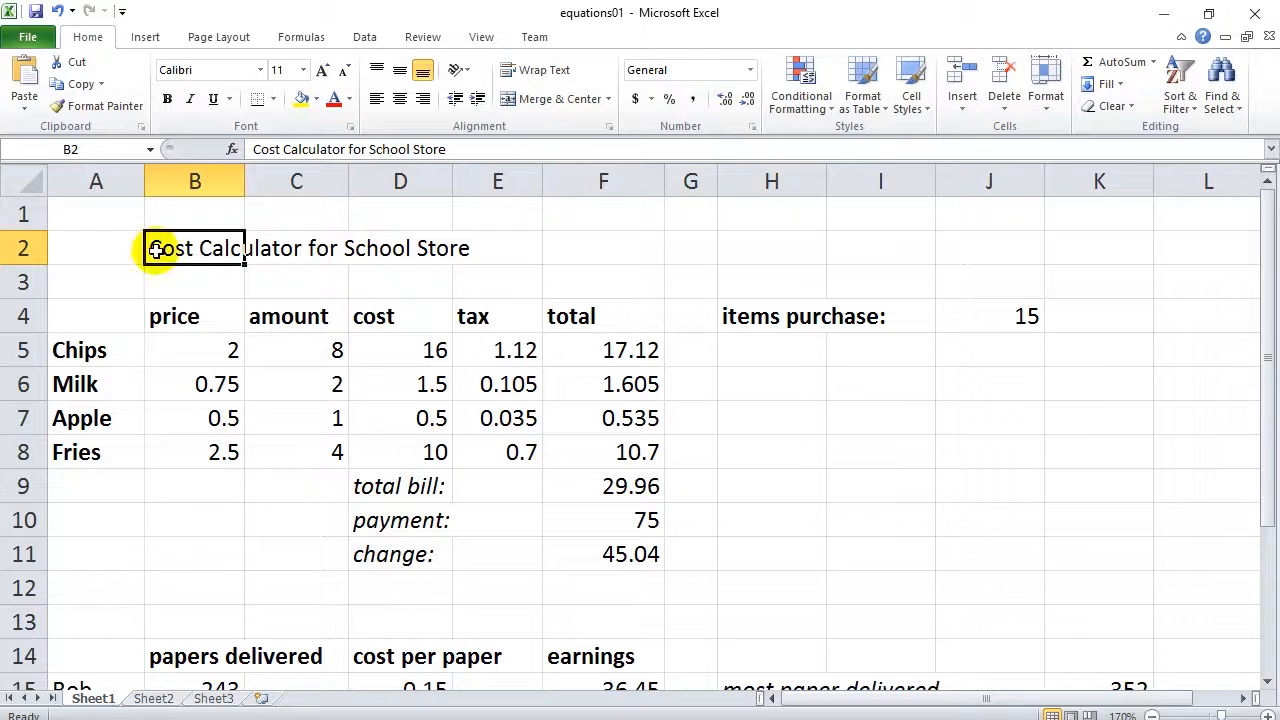
pyautogui.press('Right')
pyautogui.press('Right')
pyautogui.press('Left')
pyautogui.press('Left')
pyautogui.press('Right')
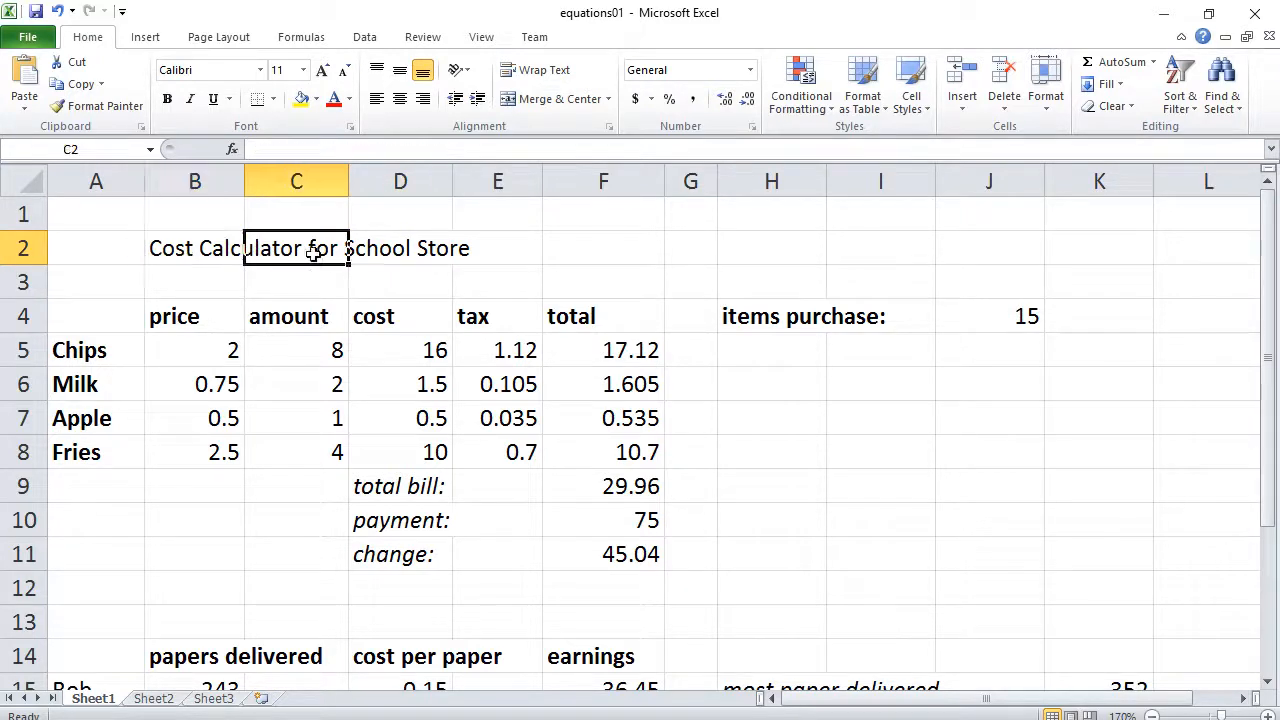
pyautogui.click(368, 243)
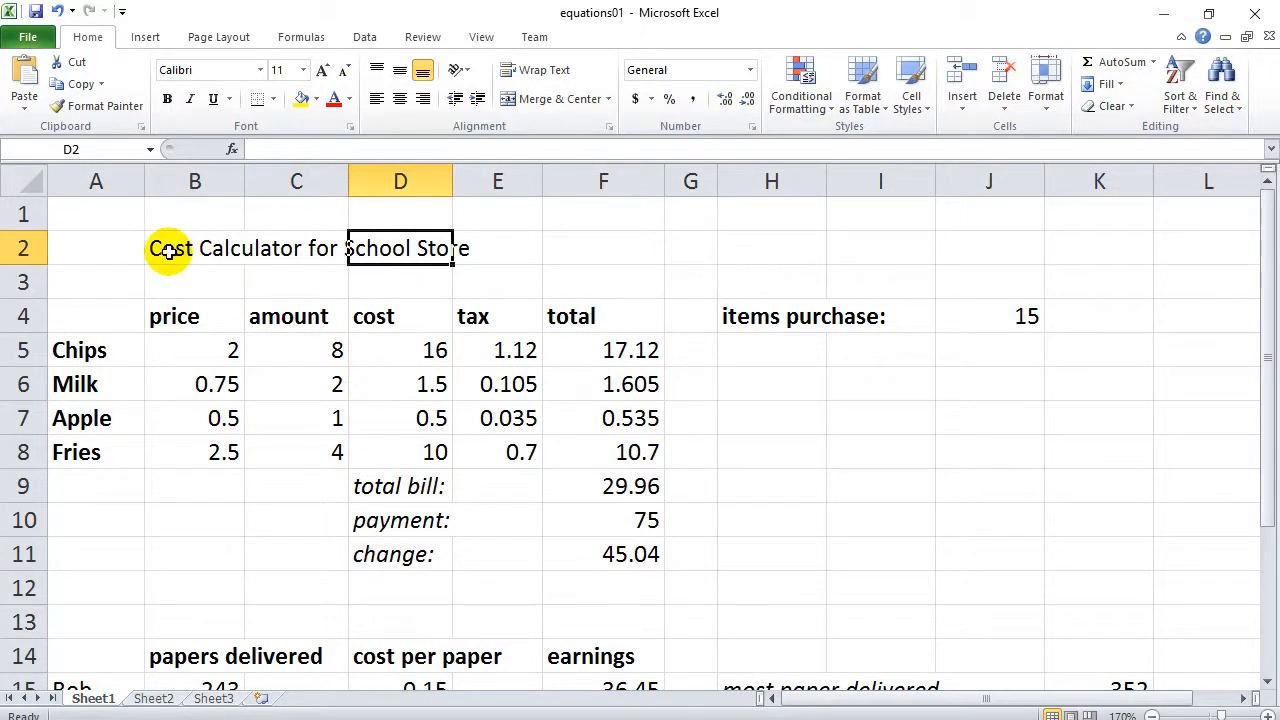
# Step: Make the title in cell B2 bold and set its font size to 14
pyautogui.click(168, 250)
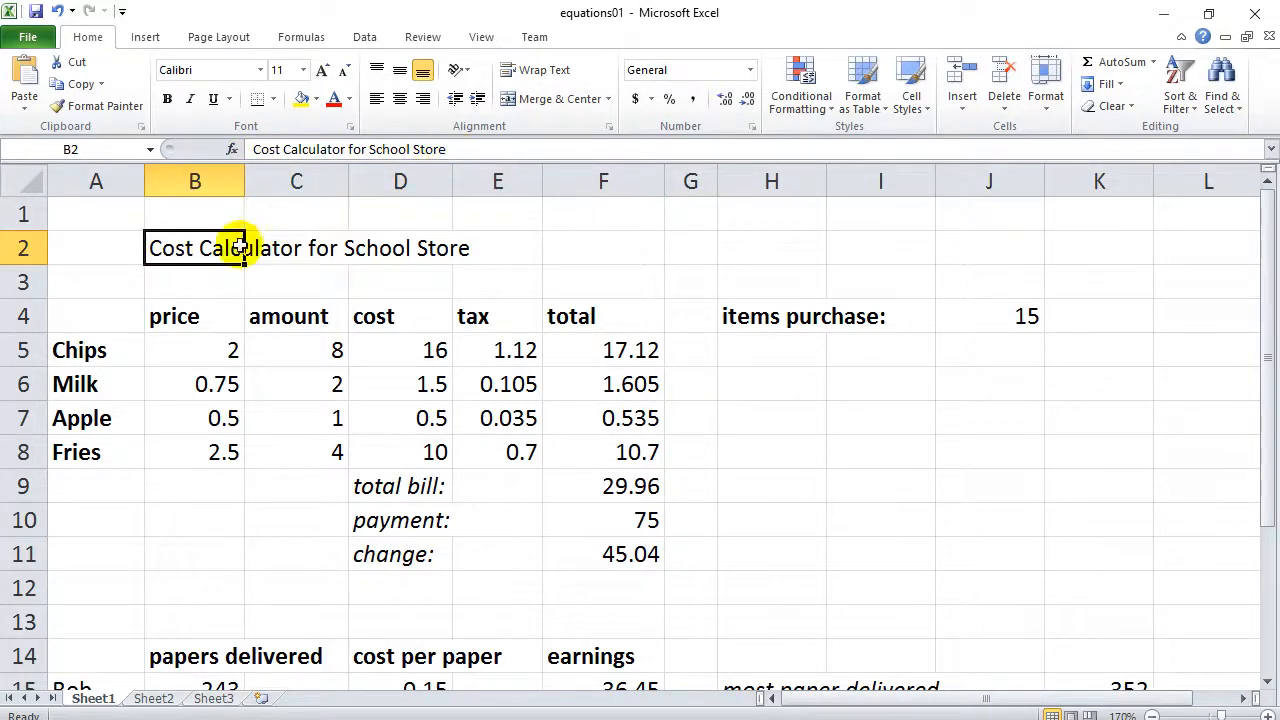
pyautogui.click(167, 99)
pyautogui.click(303, 70)
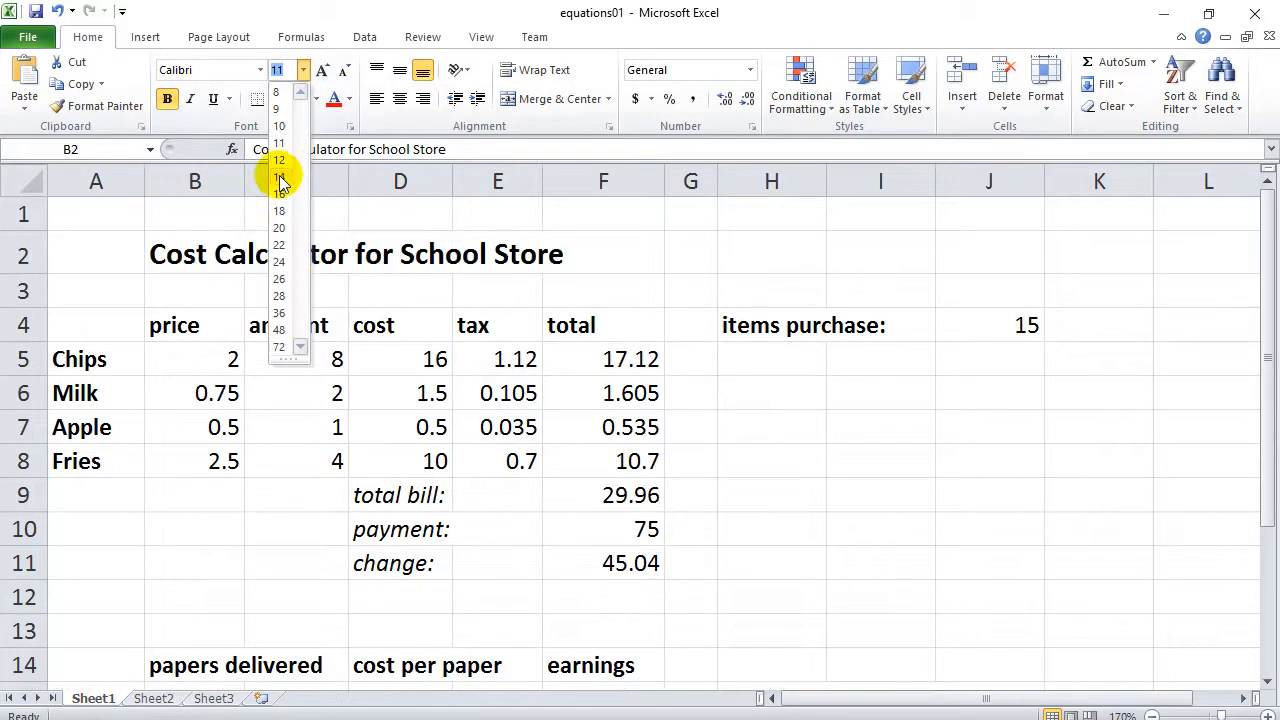
pyautogui.click(280, 178)
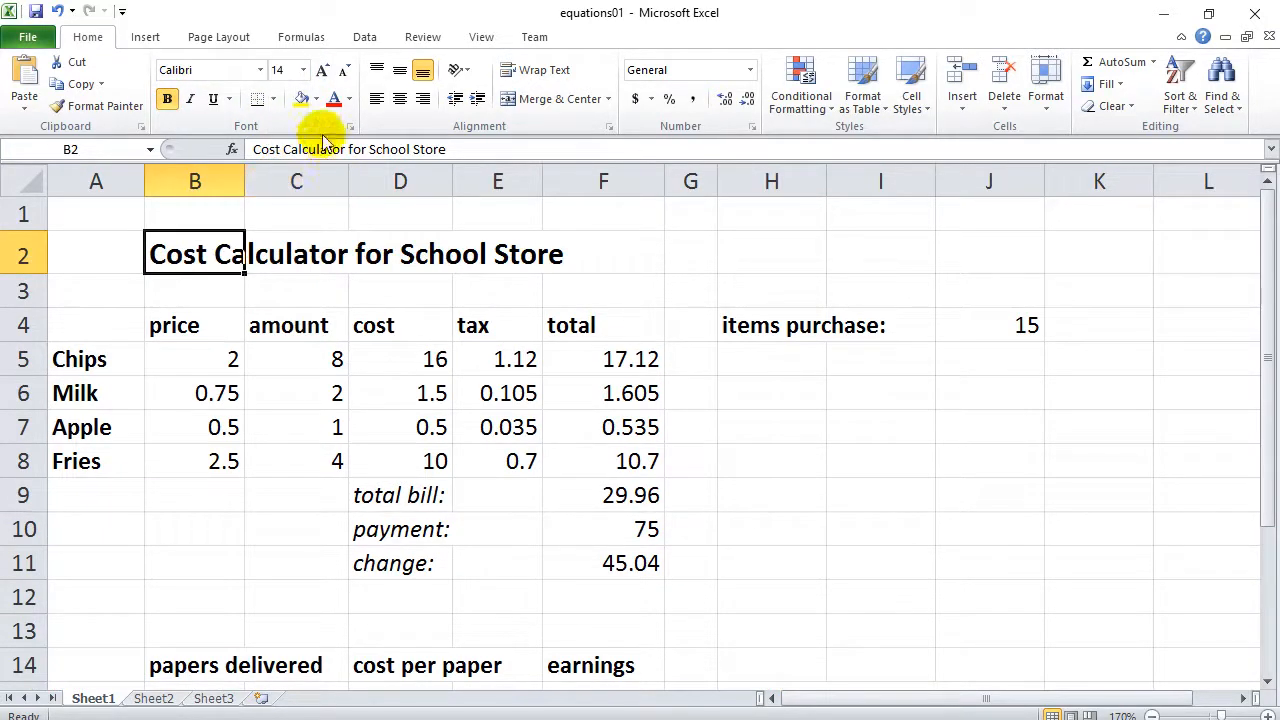
# Step: Fill the title cell B2 with the theme colour Blue, Accent 1, Lighter 80%
pyautogui.click(317, 101)
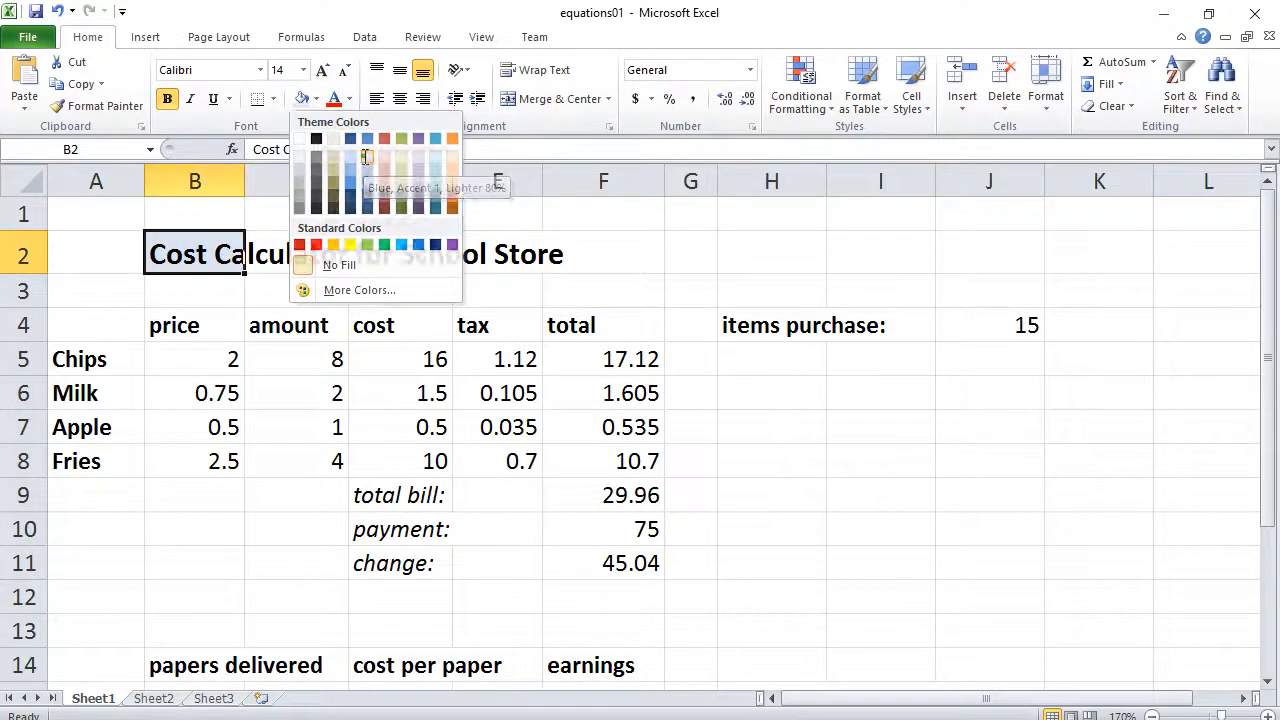
pyautogui.click(337, 265)
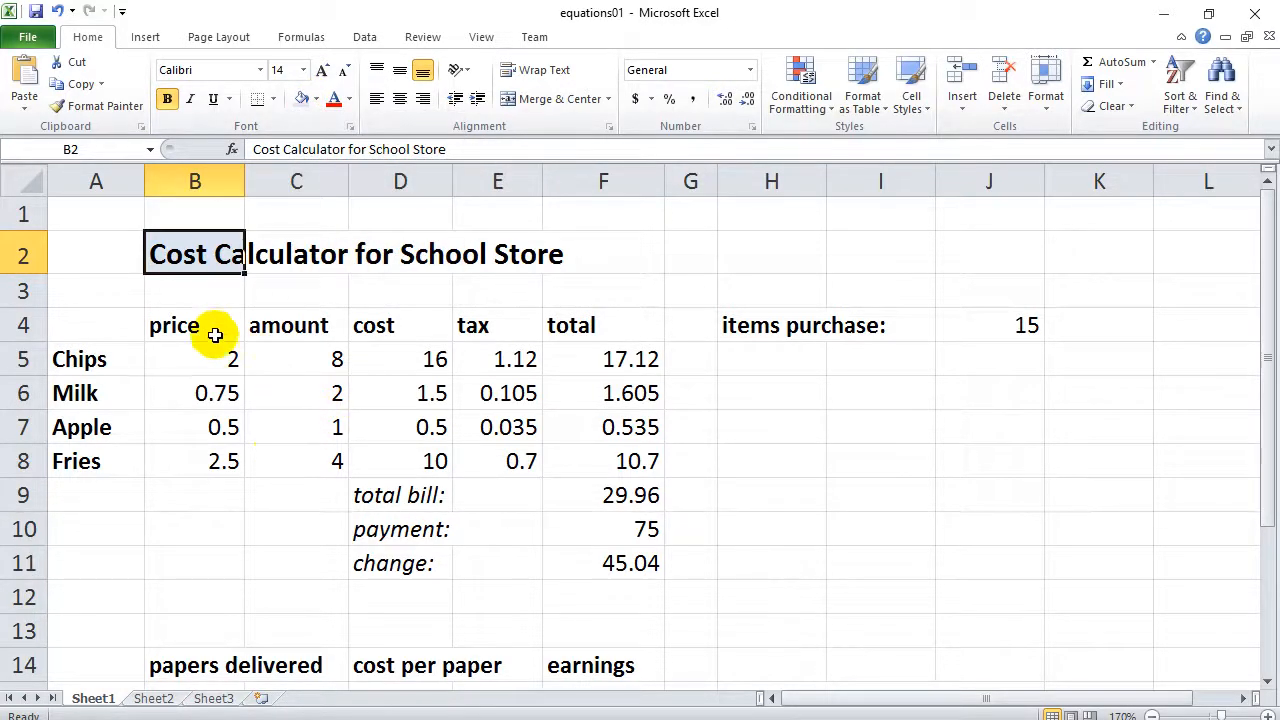
pyautogui.click(196, 300)
pyautogui.click(185, 258)
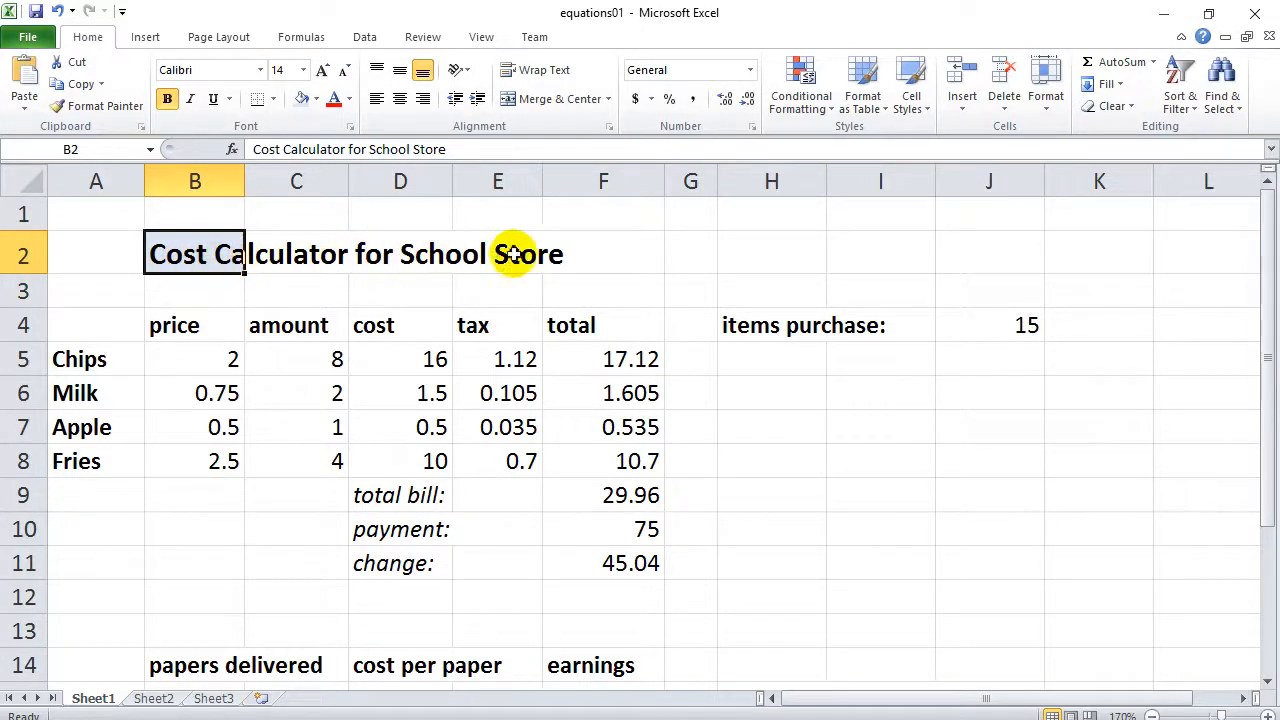
# Step: Merge cells B2 through F2 into one title cell without centering the text
pyautogui.click(395, 252)
pyautogui.click(318, 258)
pyautogui.click(318, 258)
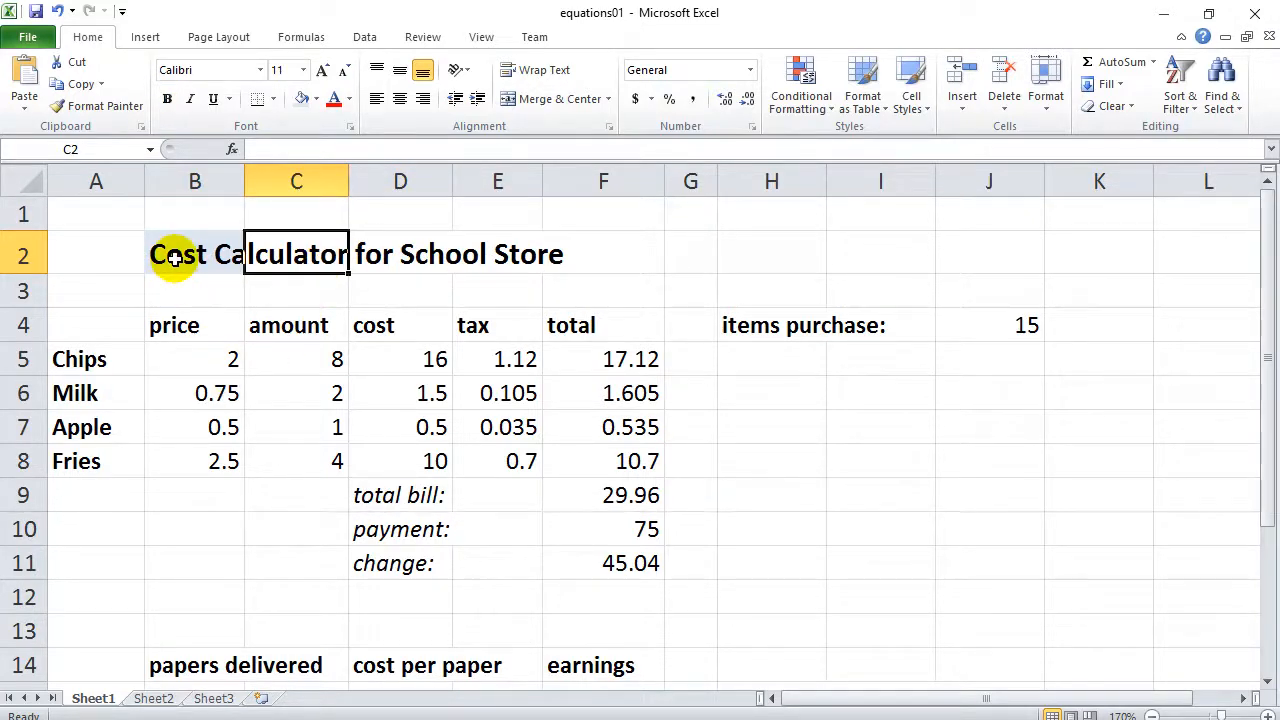
pyautogui.moveTo(173, 257); pyautogui.dragTo(626, 247)
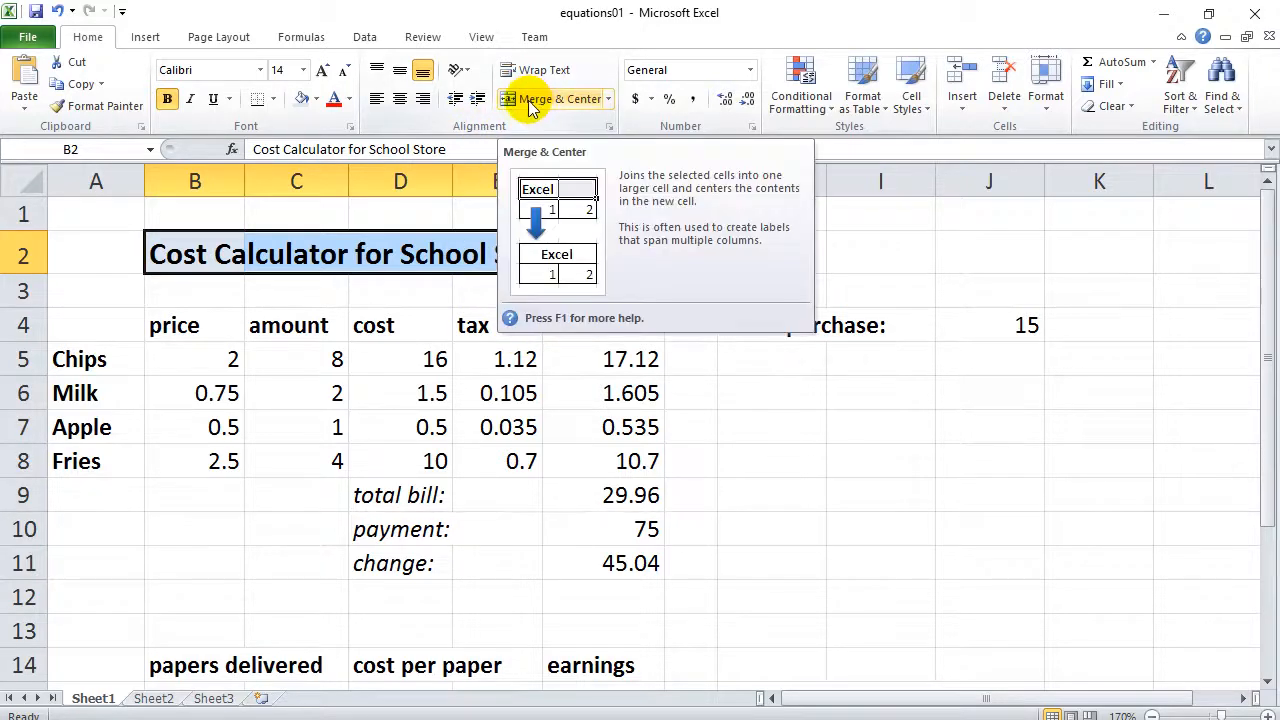
pyautogui.click(607, 99)
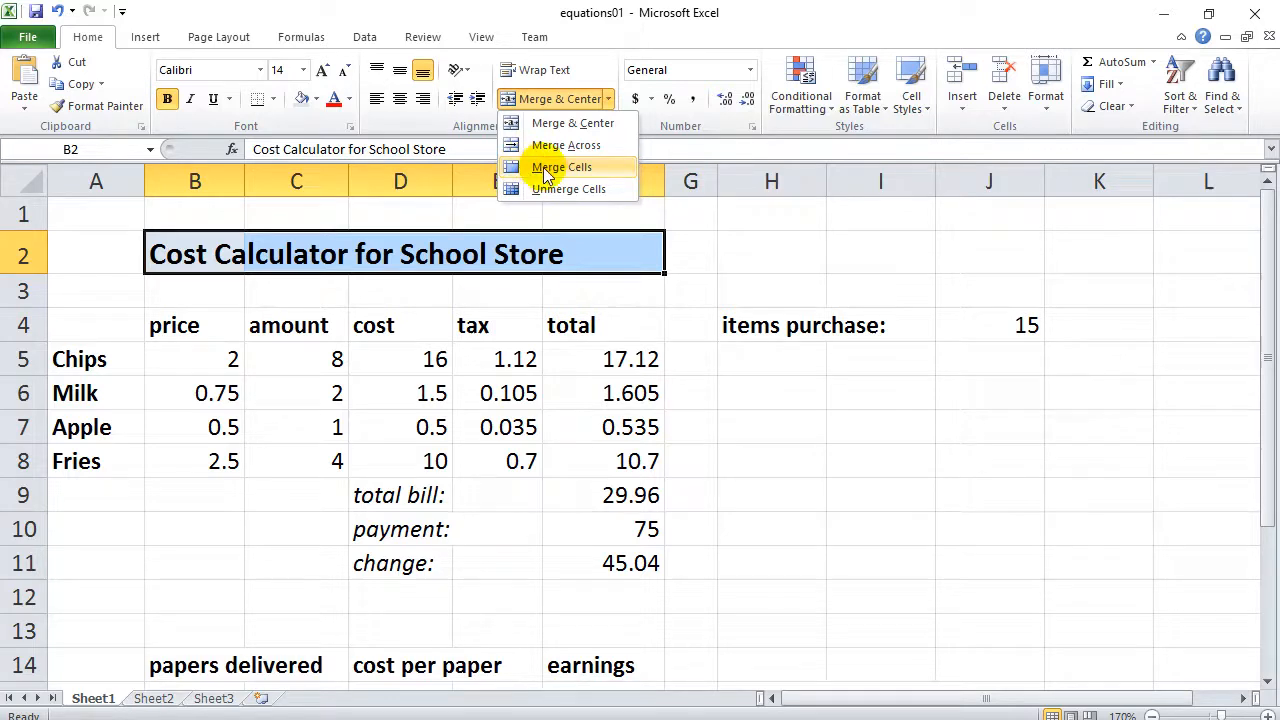
pyautogui.click(547, 170)
pyautogui.click(780, 258)
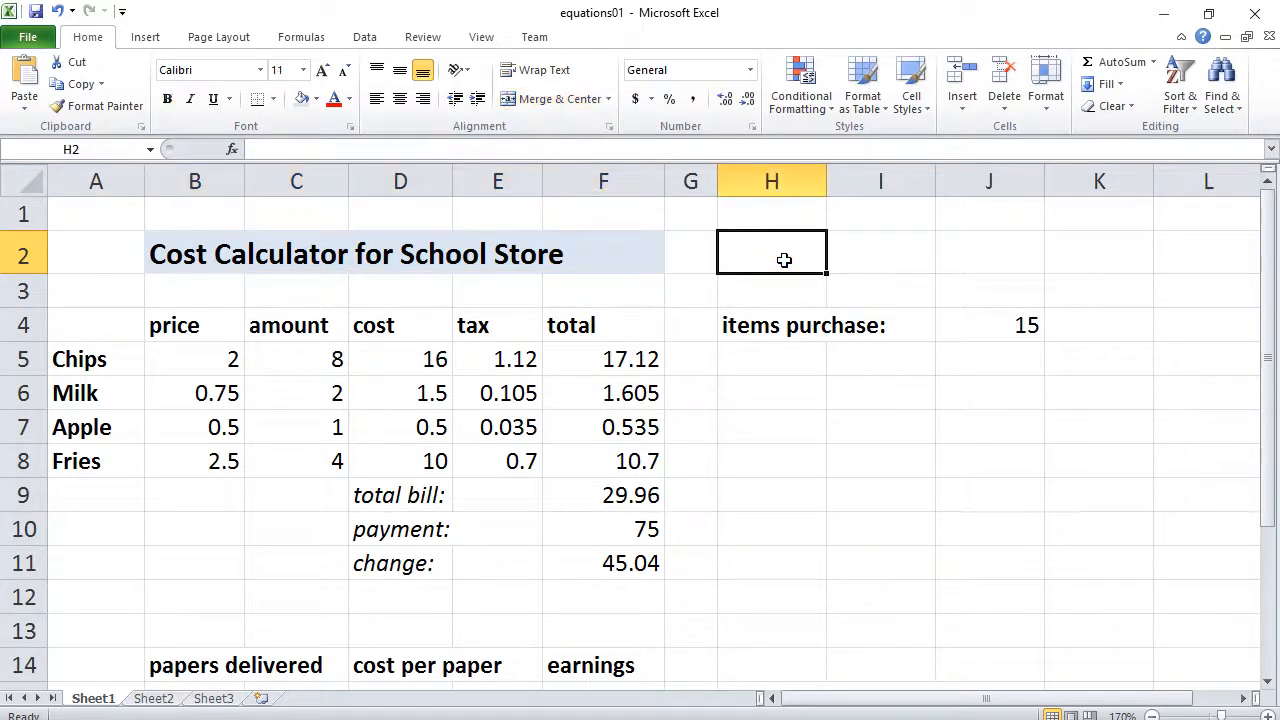
# Step: Center the title horizontally within the merged cell spanning columns B to F
pyautogui.click(163, 256)
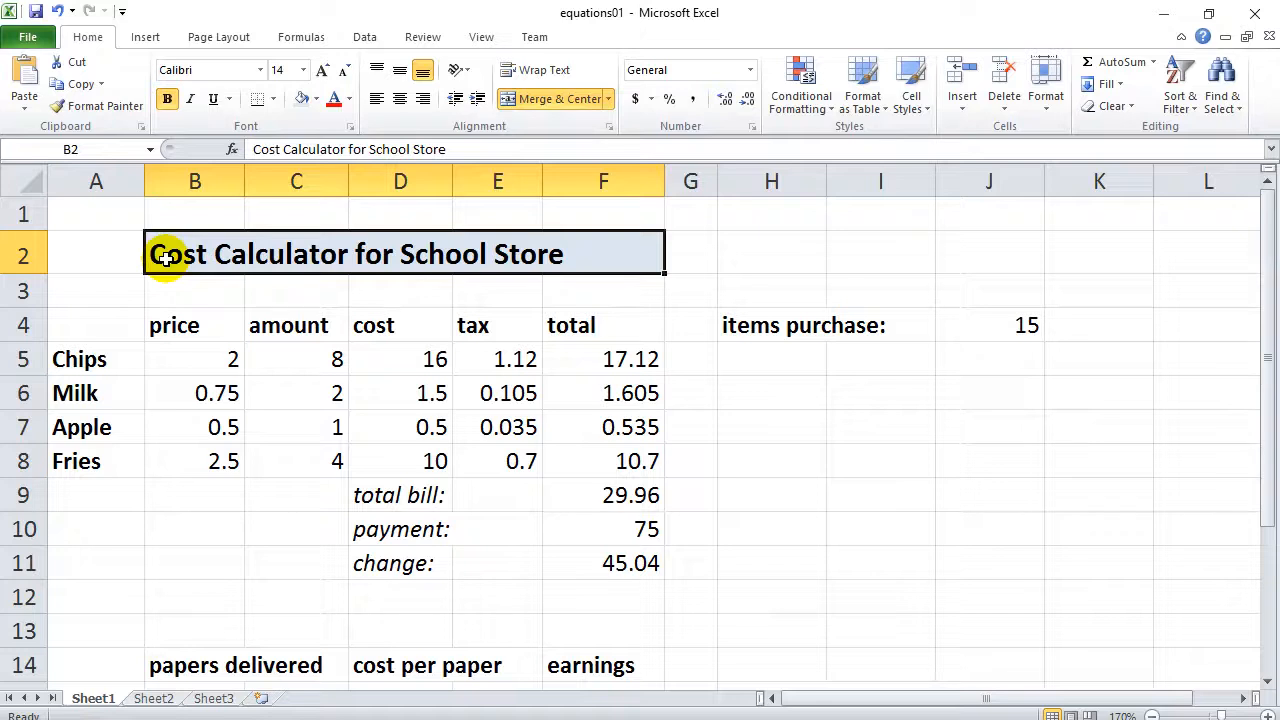
pyautogui.click(691, 258)
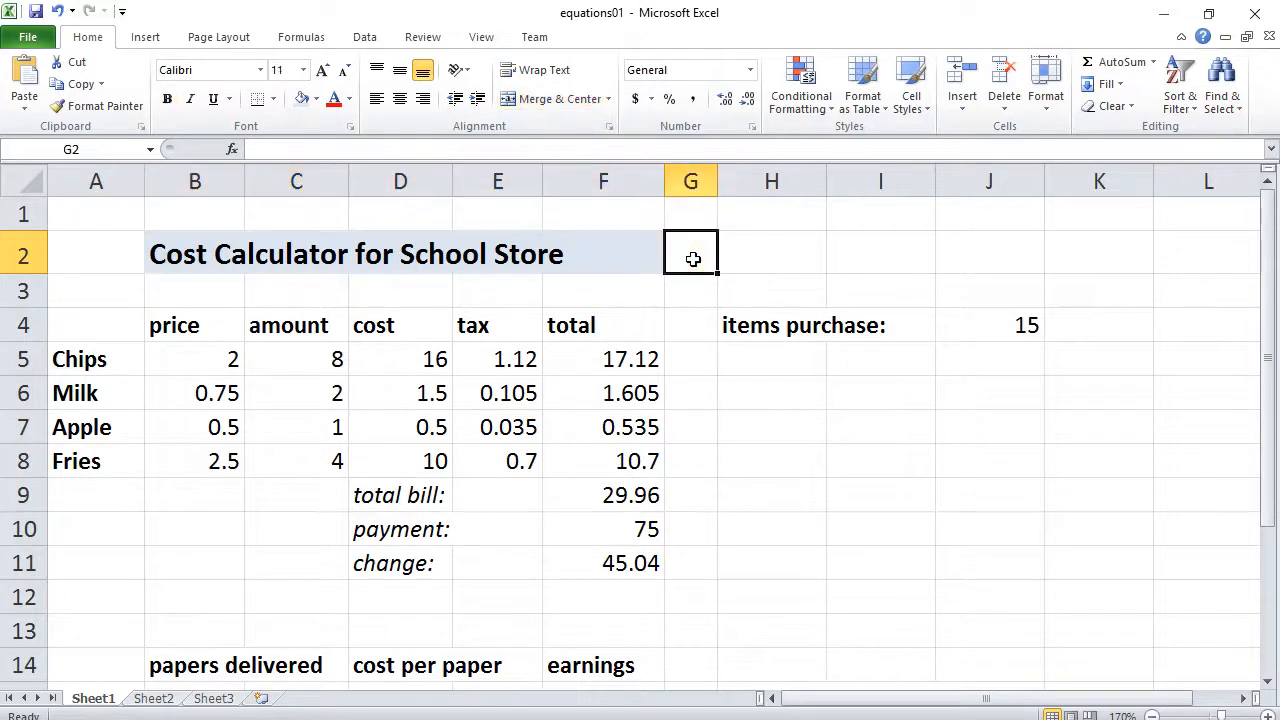
pyautogui.click(651, 258)
pyautogui.click(113, 259)
pyautogui.click(172, 259)
pyautogui.click(189, 261)
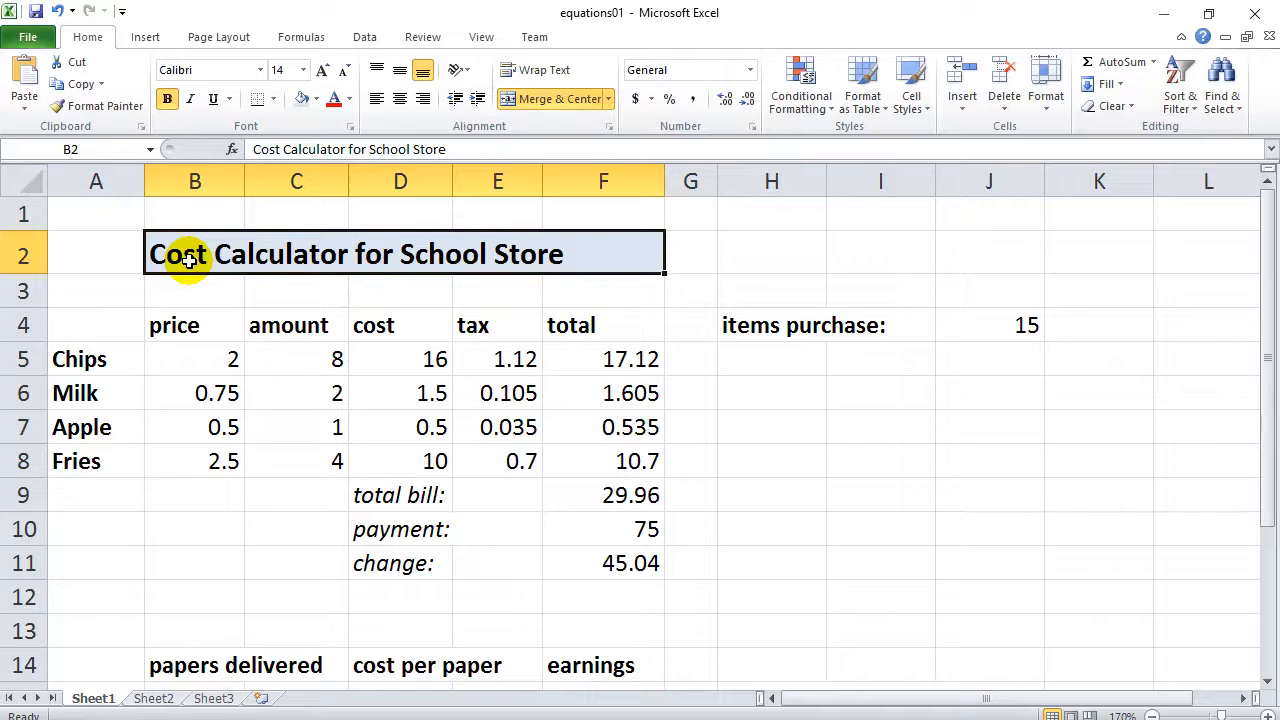
pyautogui.click(400, 101)
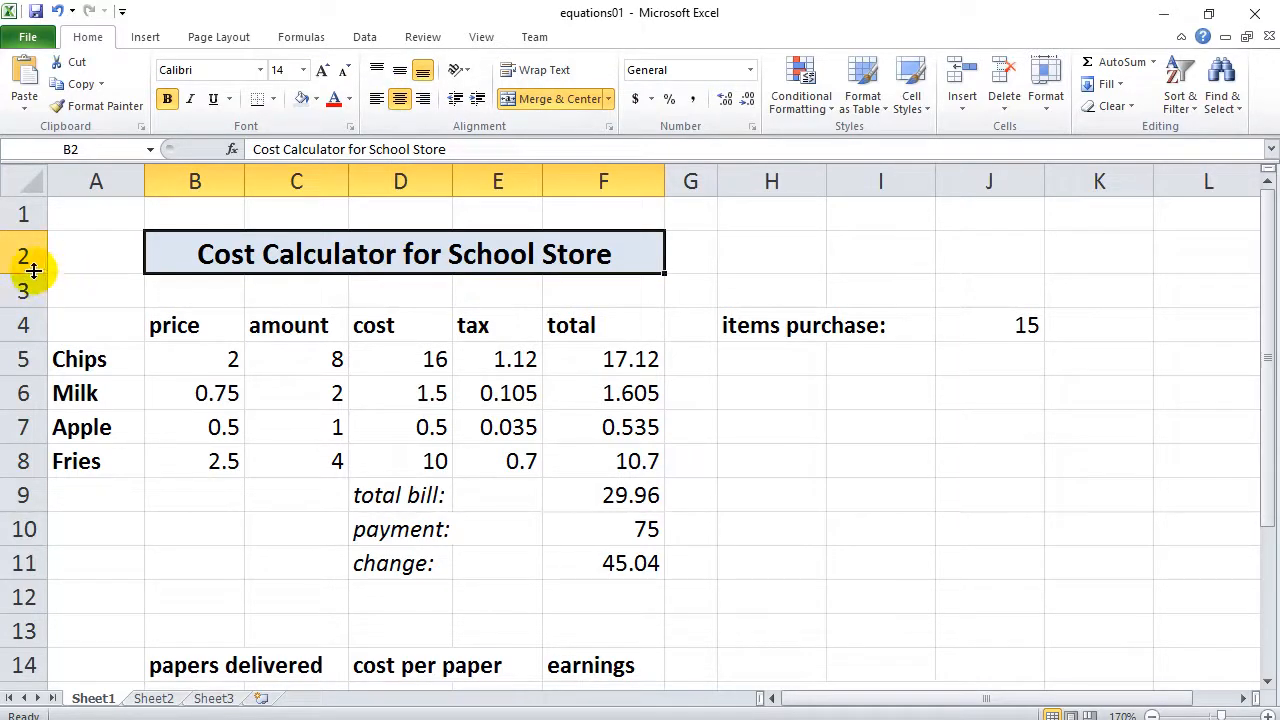
# Step: Narrow column A slightly and increase the height of title row 2
pyautogui.moveTo(145, 180)
pyautogui.mouseDown()
pyautogui.moveTo(188, 180)
pyautogui.moveTo(129, 181)
pyautogui.moveTo(193, 181)
pyautogui.moveTo(129, 180)
pyautogui.mouseUp()
pyautogui.moveTo(37, 274); pyautogui.dragTo(40, 298)
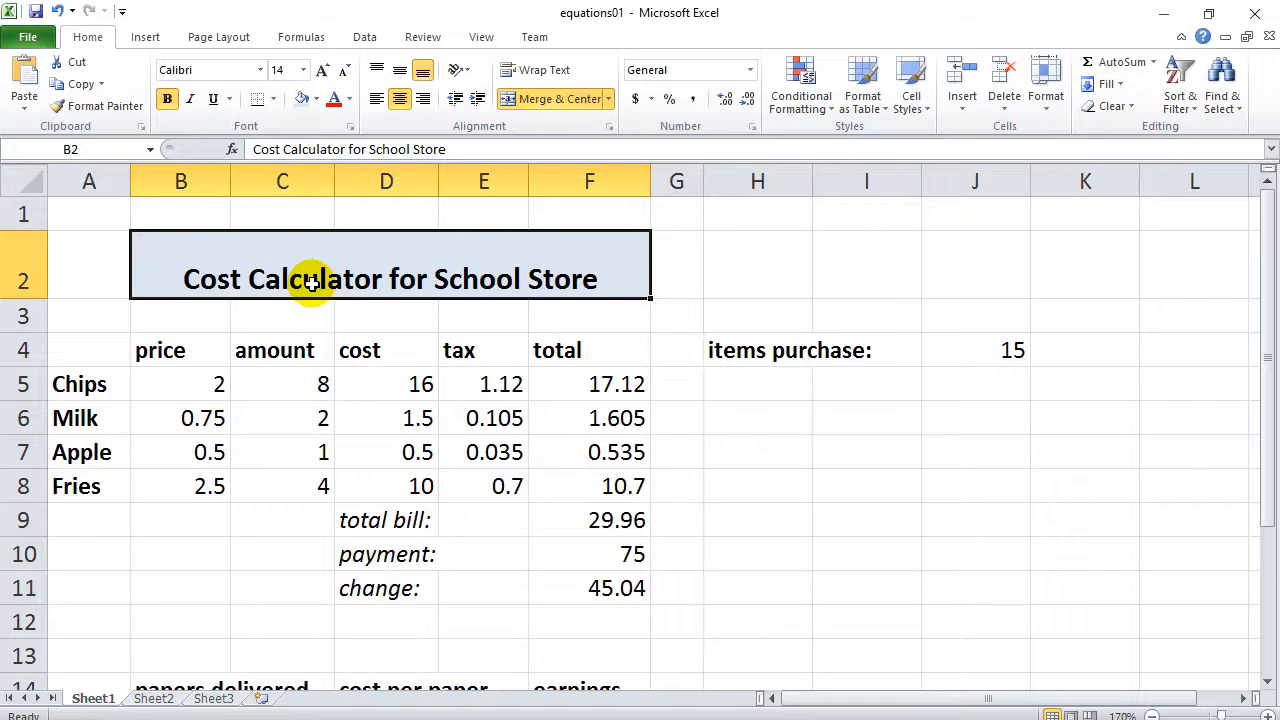
# Step: Try the top, middle and bottom vertical alignments and the right, left and center horizontal alignments on the merged title
pyautogui.click(399, 74)
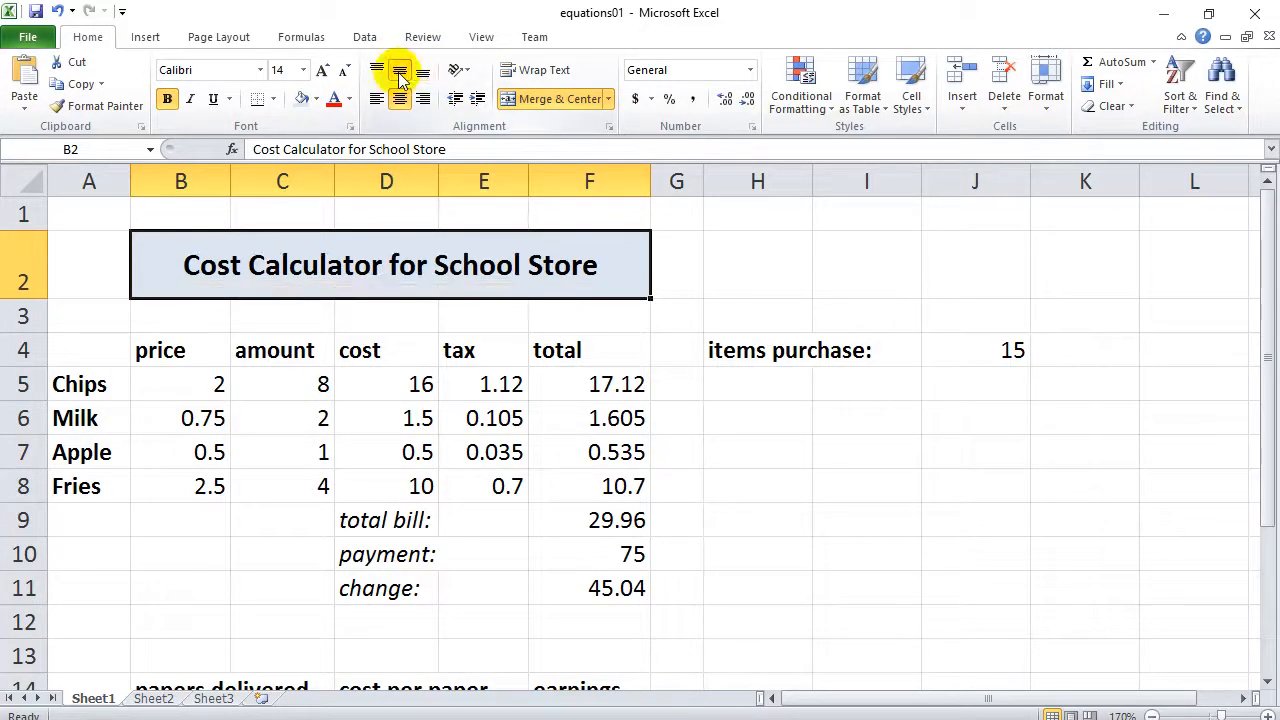
pyautogui.click(377, 70)
pyautogui.click(399, 74)
pyautogui.click(423, 76)
pyautogui.click(422, 76)
pyautogui.click(381, 73)
pyautogui.click(399, 72)
pyautogui.click(422, 75)
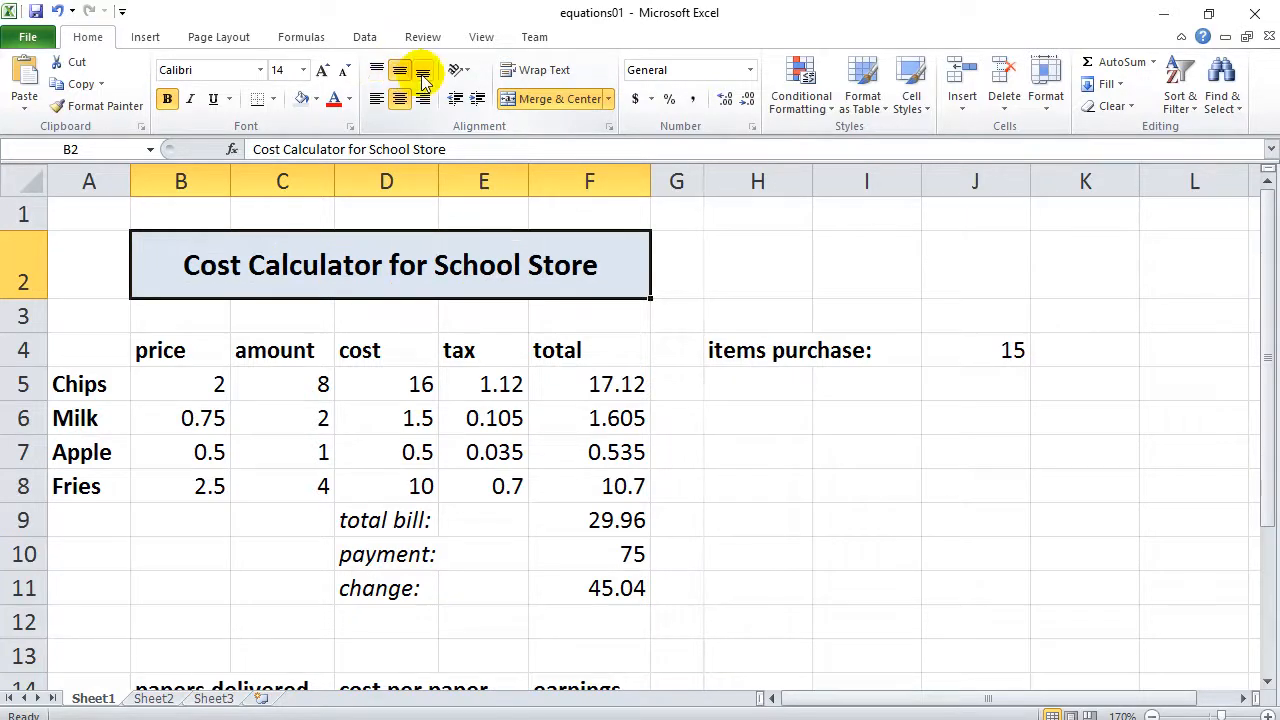
pyautogui.click(423, 99)
pyautogui.click(377, 99)
pyautogui.click(398, 103)
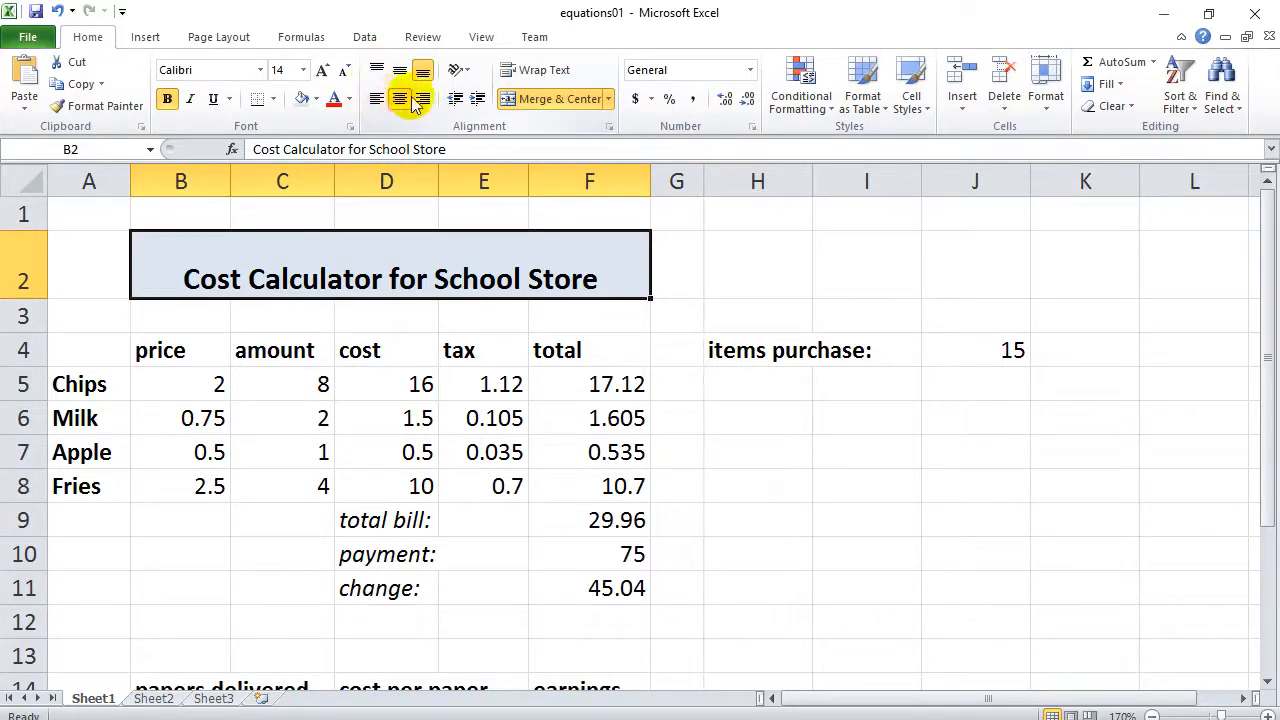
# Step: Align the title vertically to the middle of its merged cell and reduce the height of row 2 slightly
pyautogui.click(399, 74)
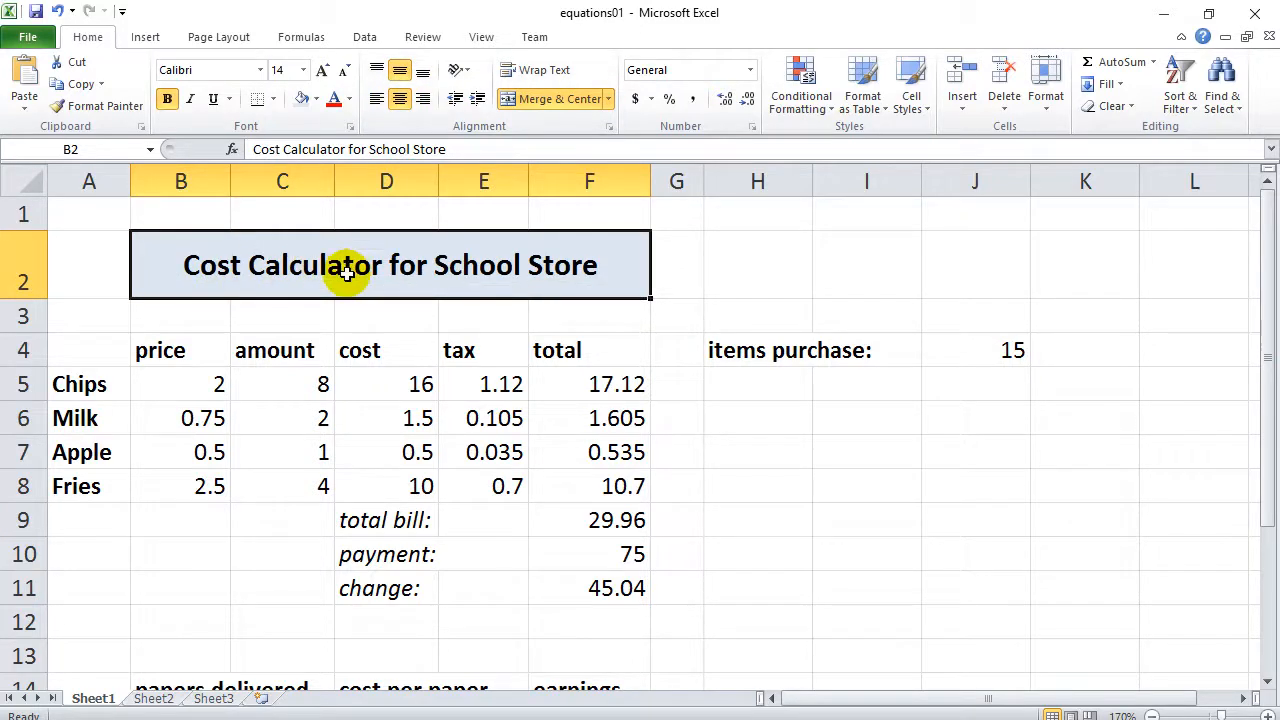
pyautogui.moveTo(20, 296); pyautogui.dragTo(20, 284)
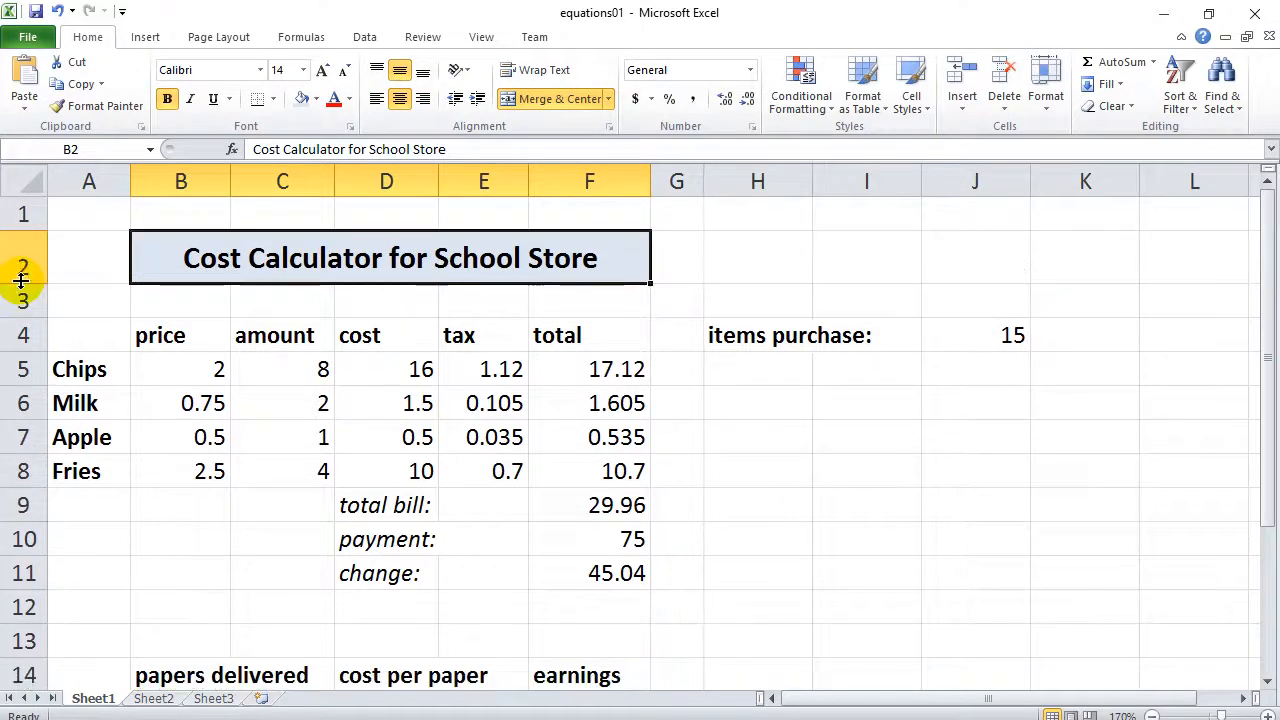
pyautogui.click(76, 310)
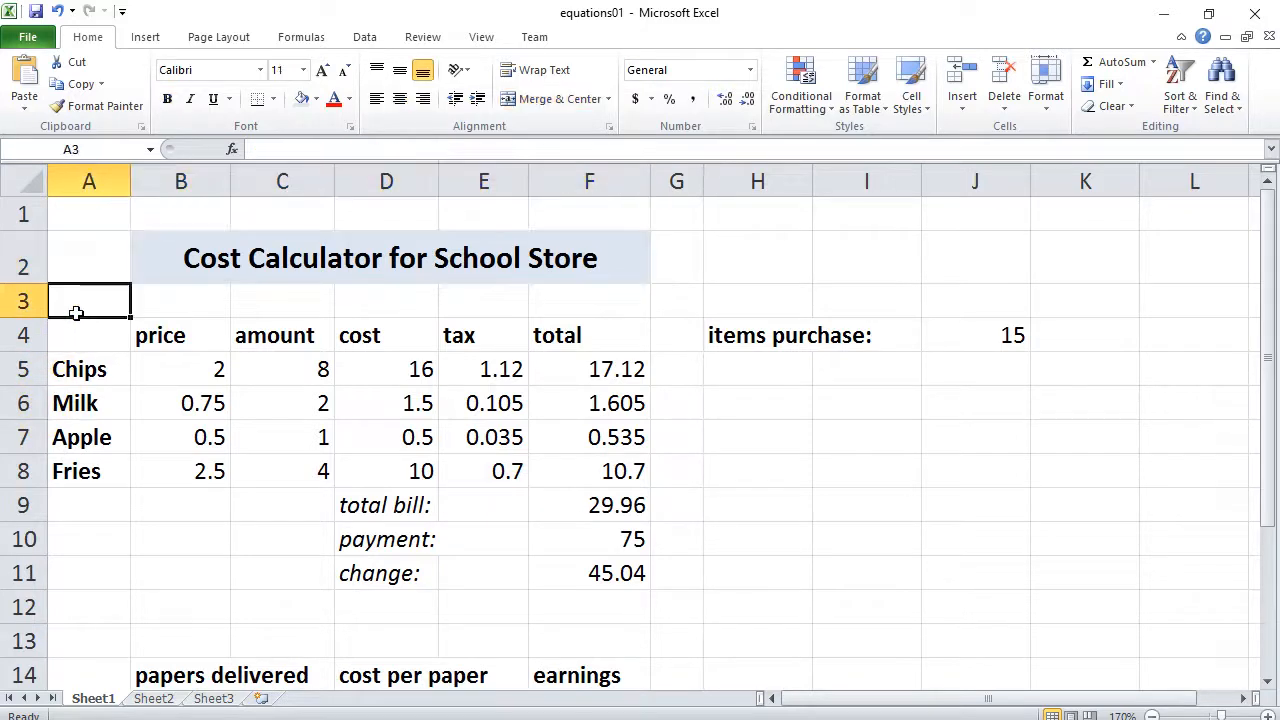
# Step: Right-align the column headings from price to total in B4:F4, trying center alignment along the way
pyautogui.moveTo(186, 334); pyautogui.dragTo(558, 335)
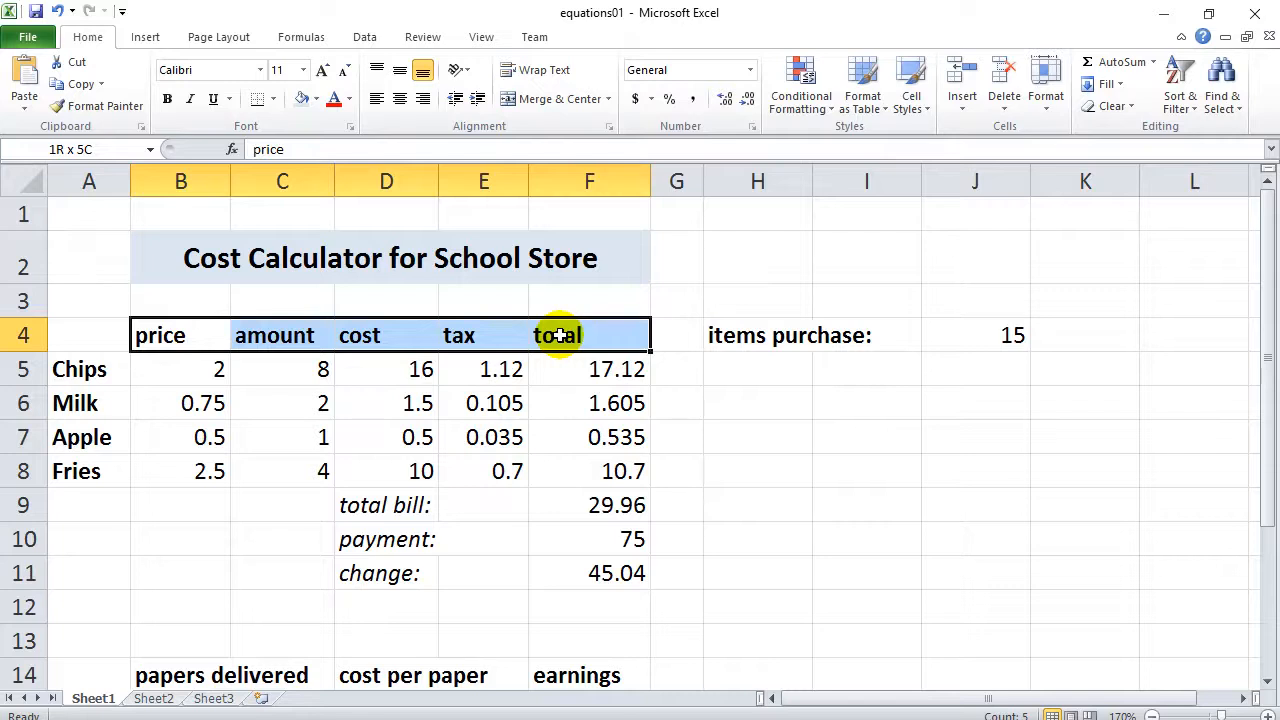
pyautogui.click(423, 98)
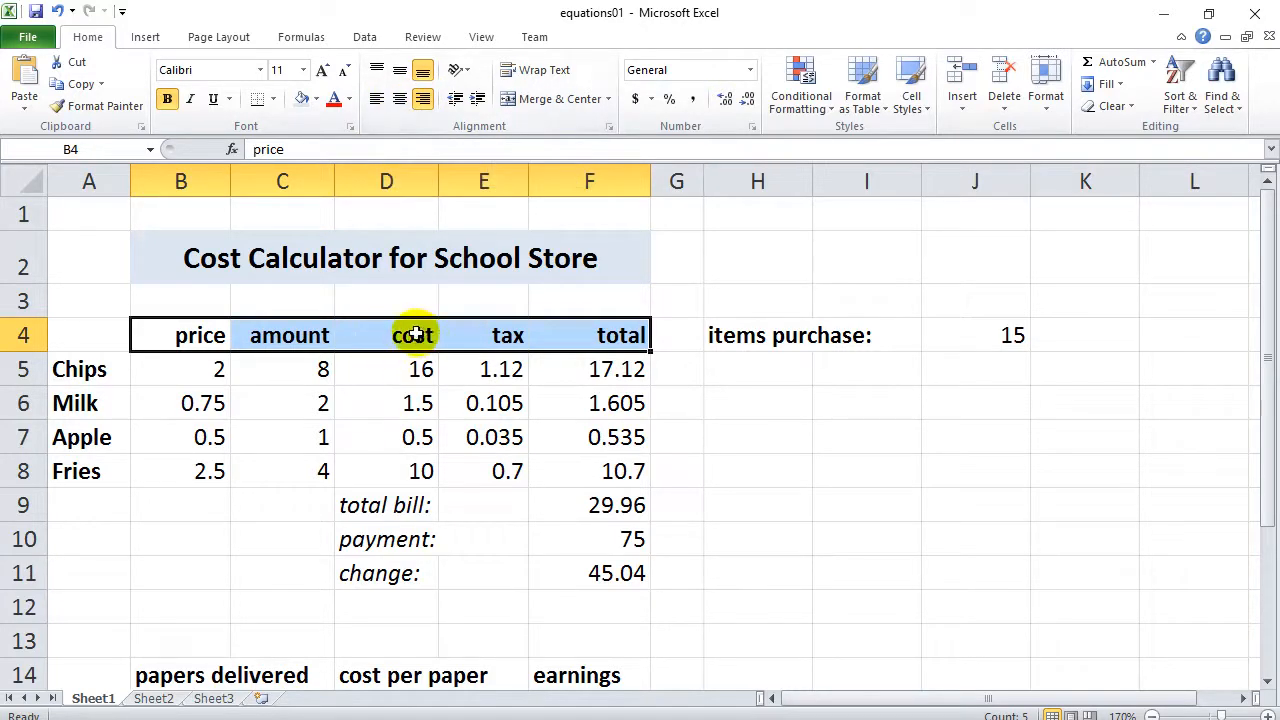
pyautogui.click(401, 99)
pyautogui.click(423, 98)
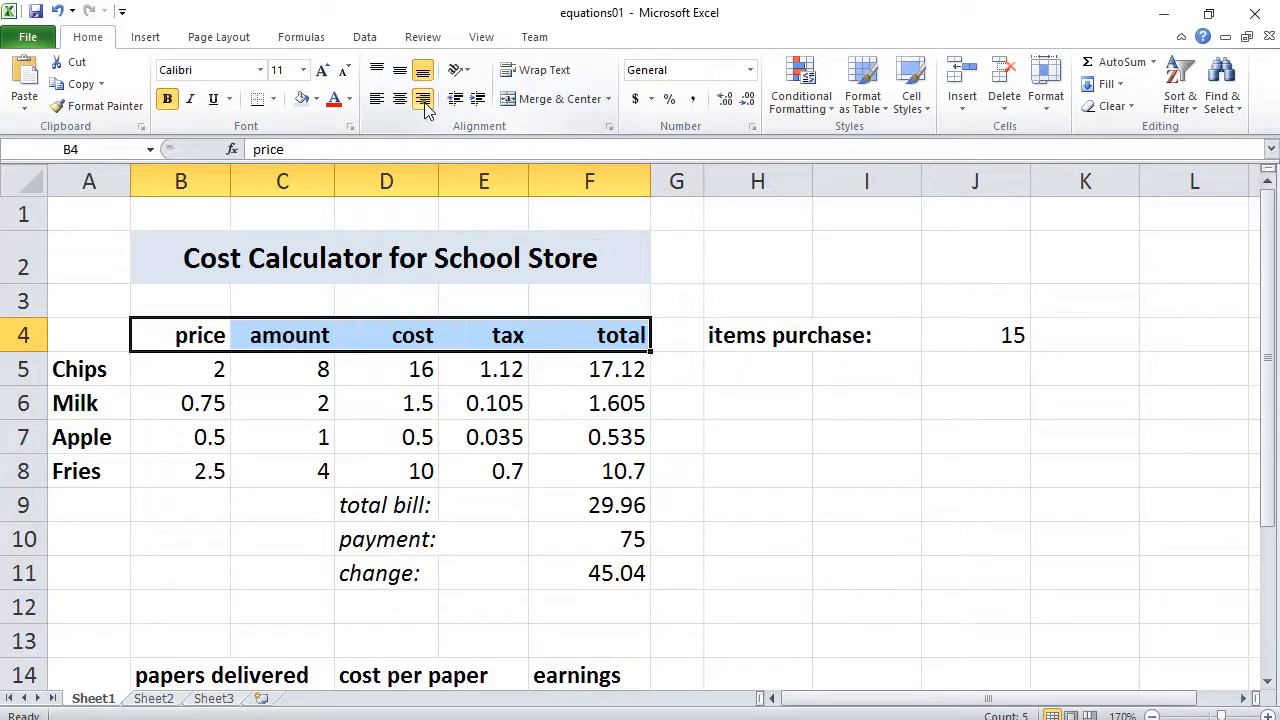
pyautogui.click(115, 346)
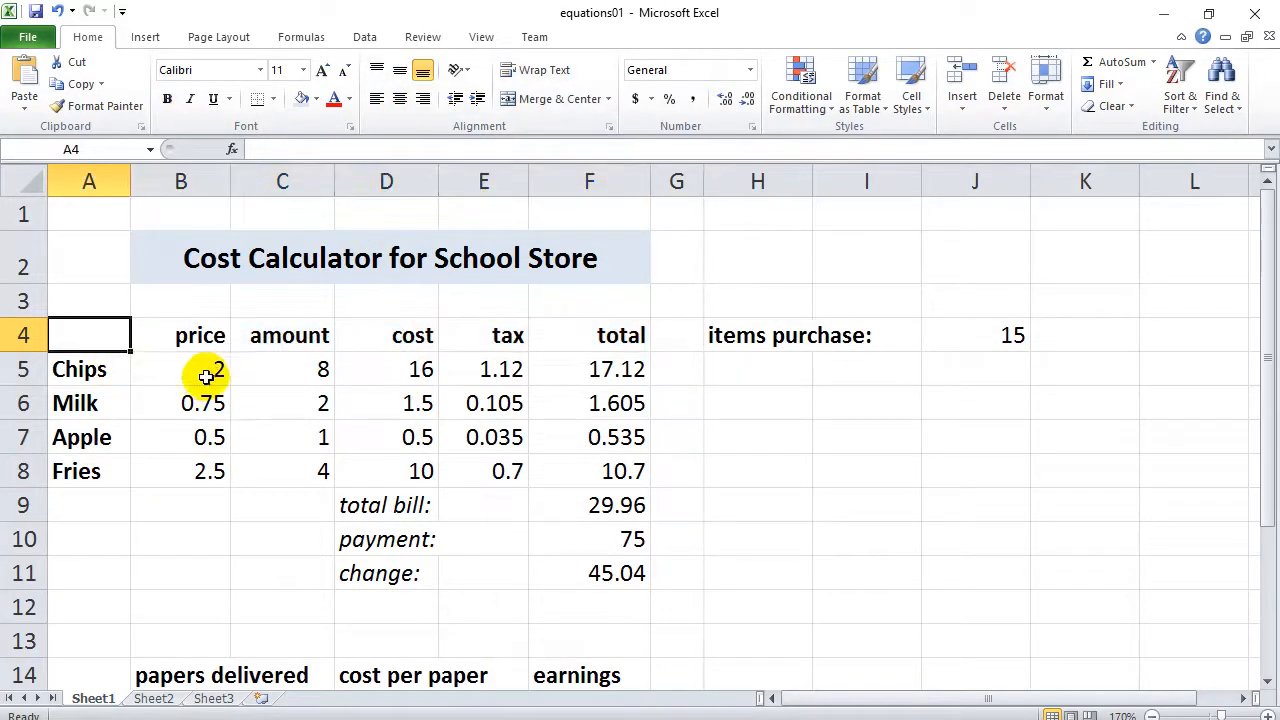
# Step: Apply the Accounting format with dollar signs to the prices in B5:B8 and right-align them
pyautogui.moveTo(198, 372); pyautogui.dragTo(207, 466)
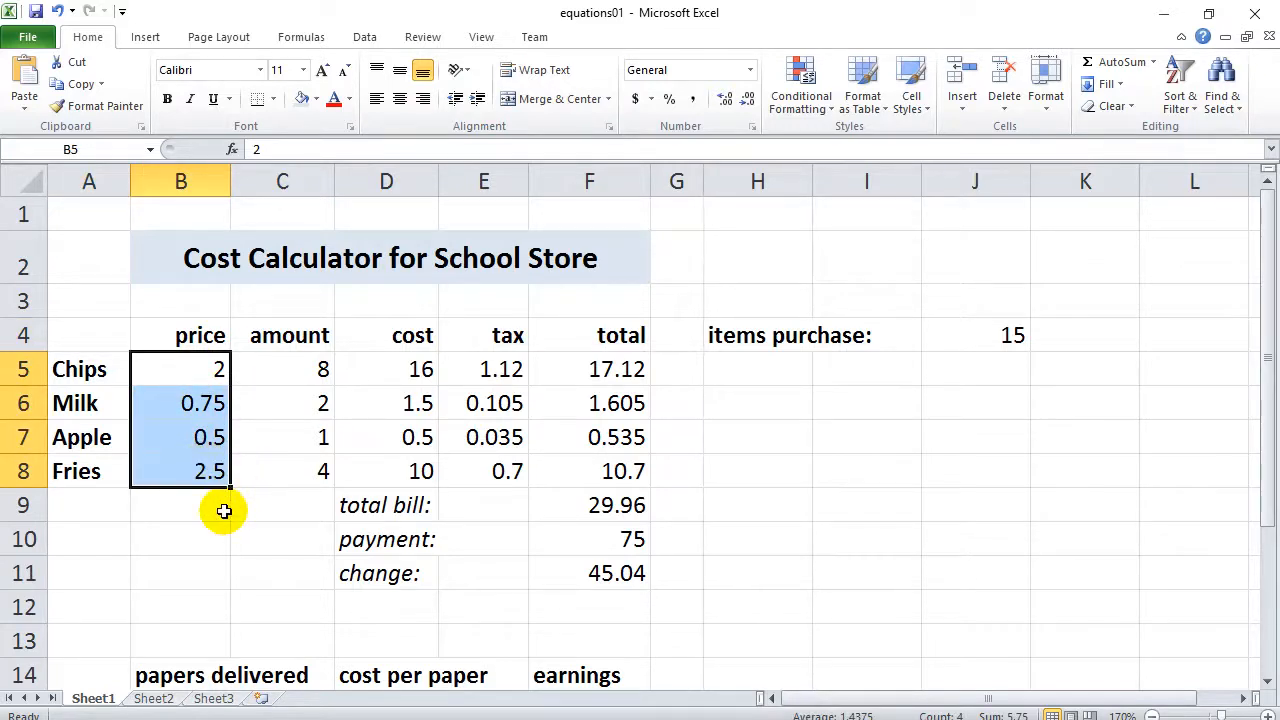
pyautogui.click(205, 505)
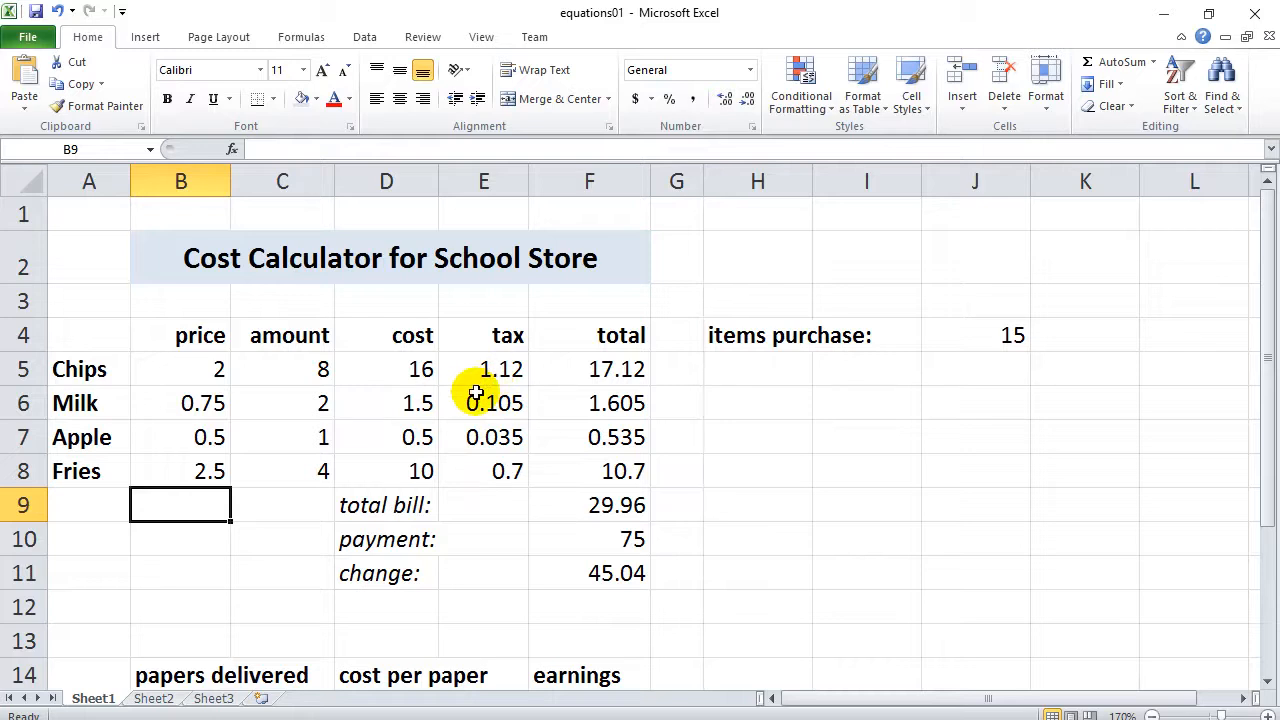
pyautogui.click(190, 576)
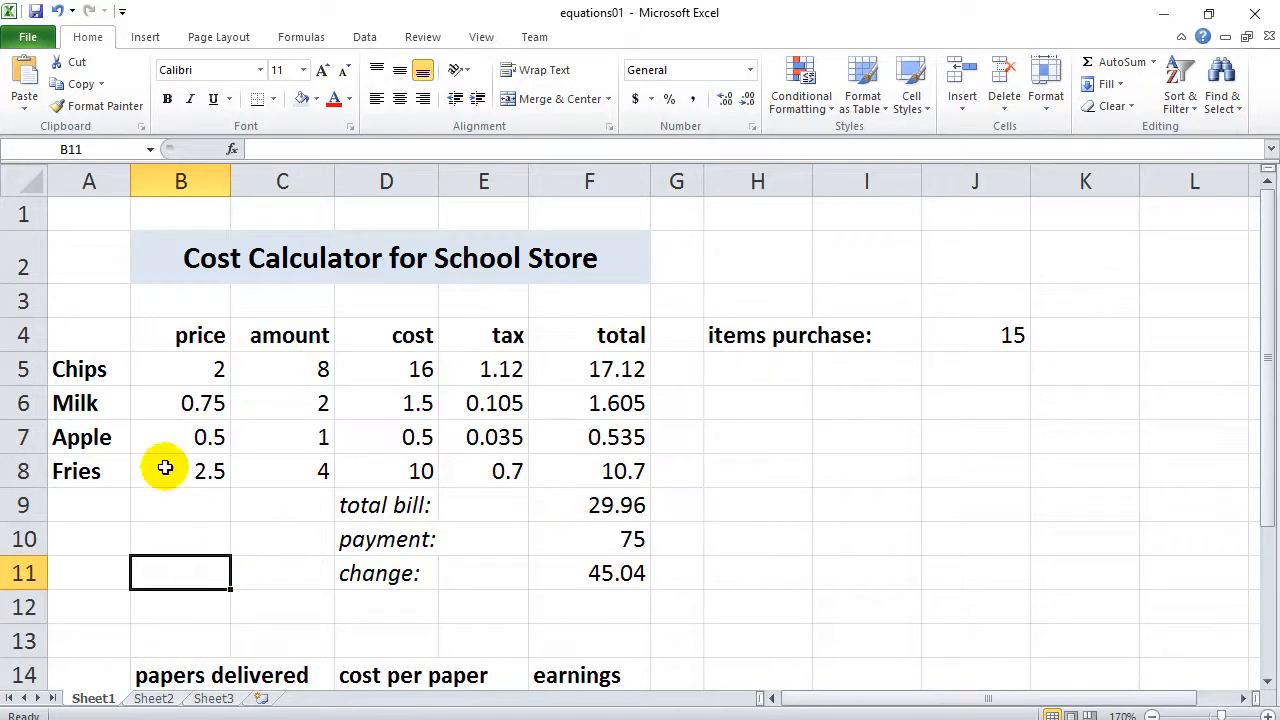
pyautogui.moveTo(190, 371); pyautogui.dragTo(195, 472)
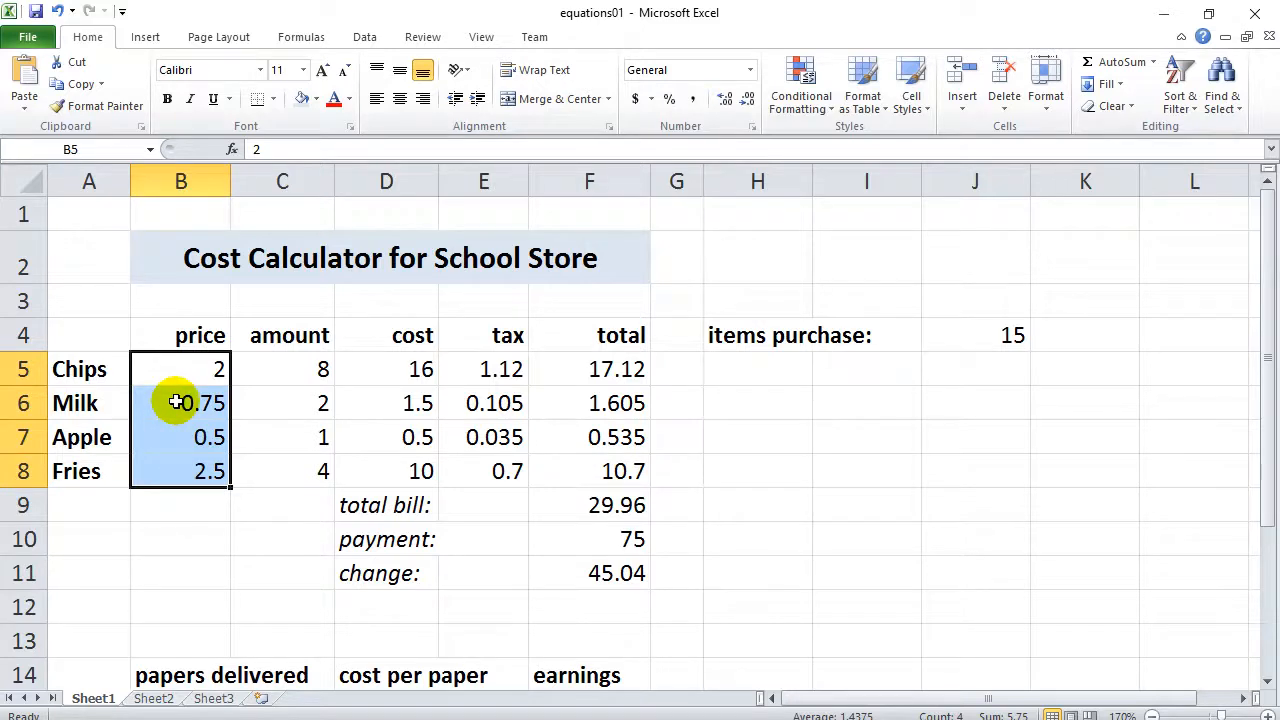
pyautogui.click(635, 101)
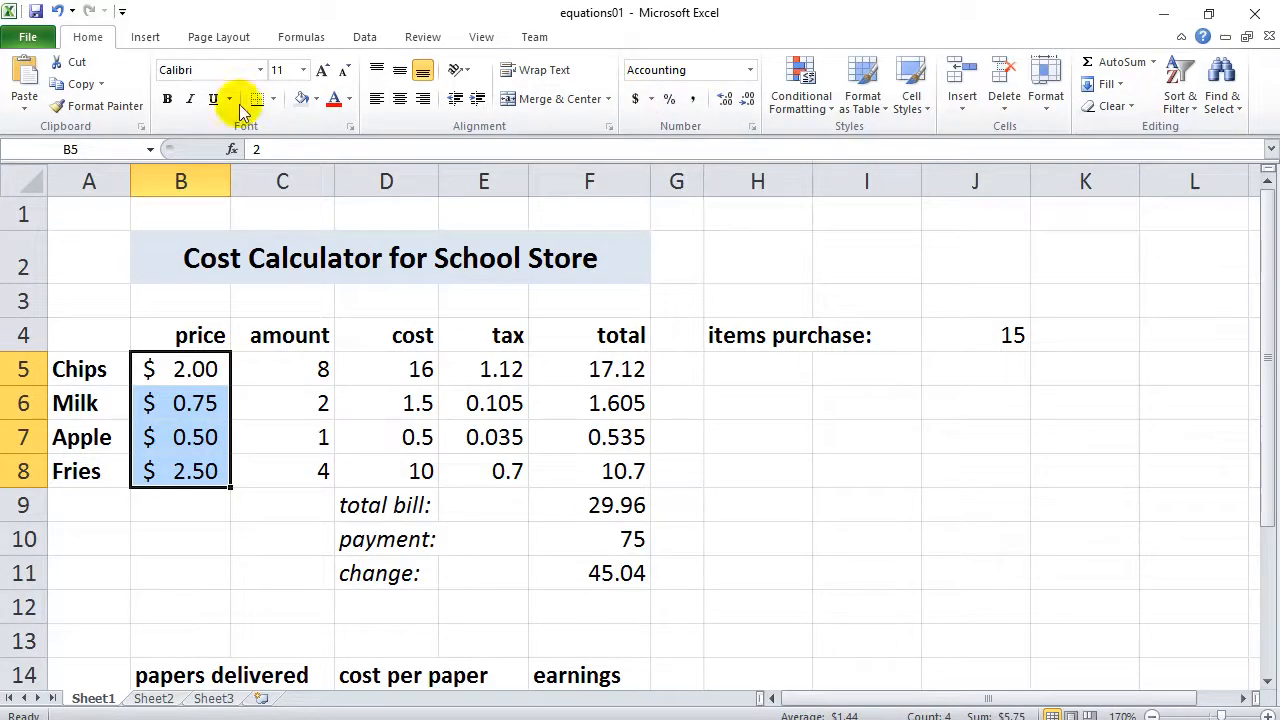
pyautogui.click(424, 100)
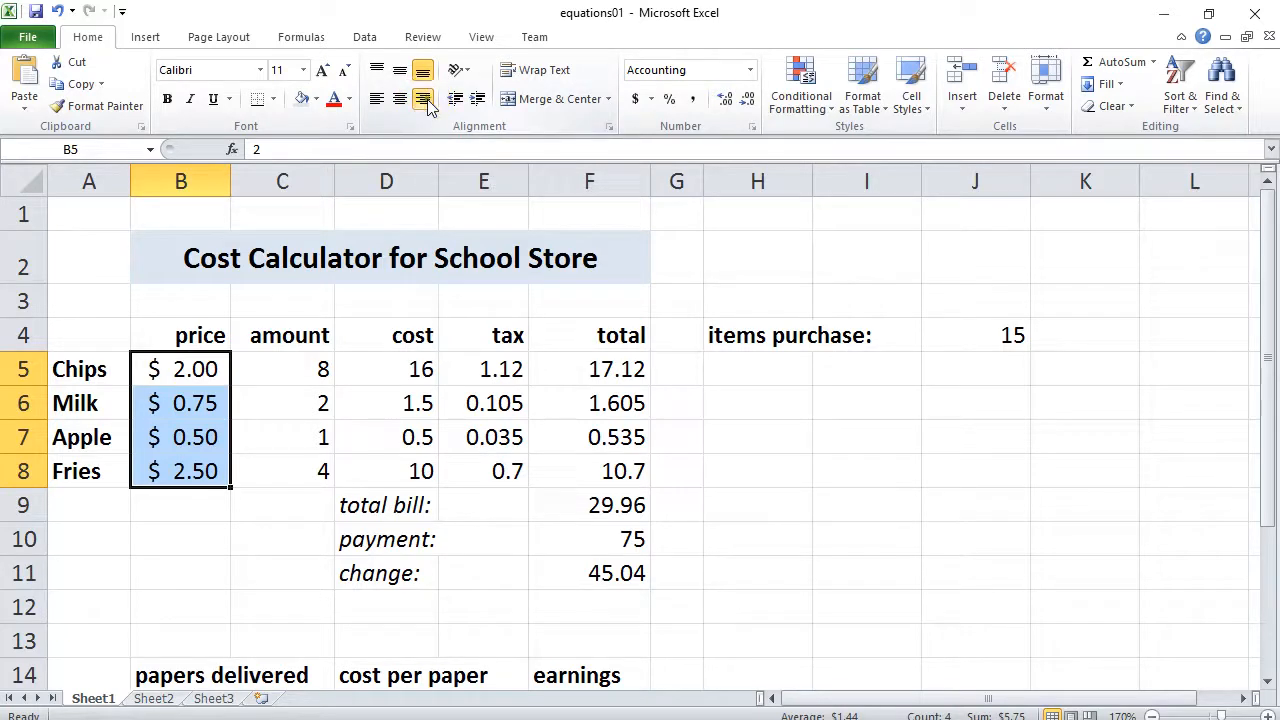
pyautogui.click(197, 505)
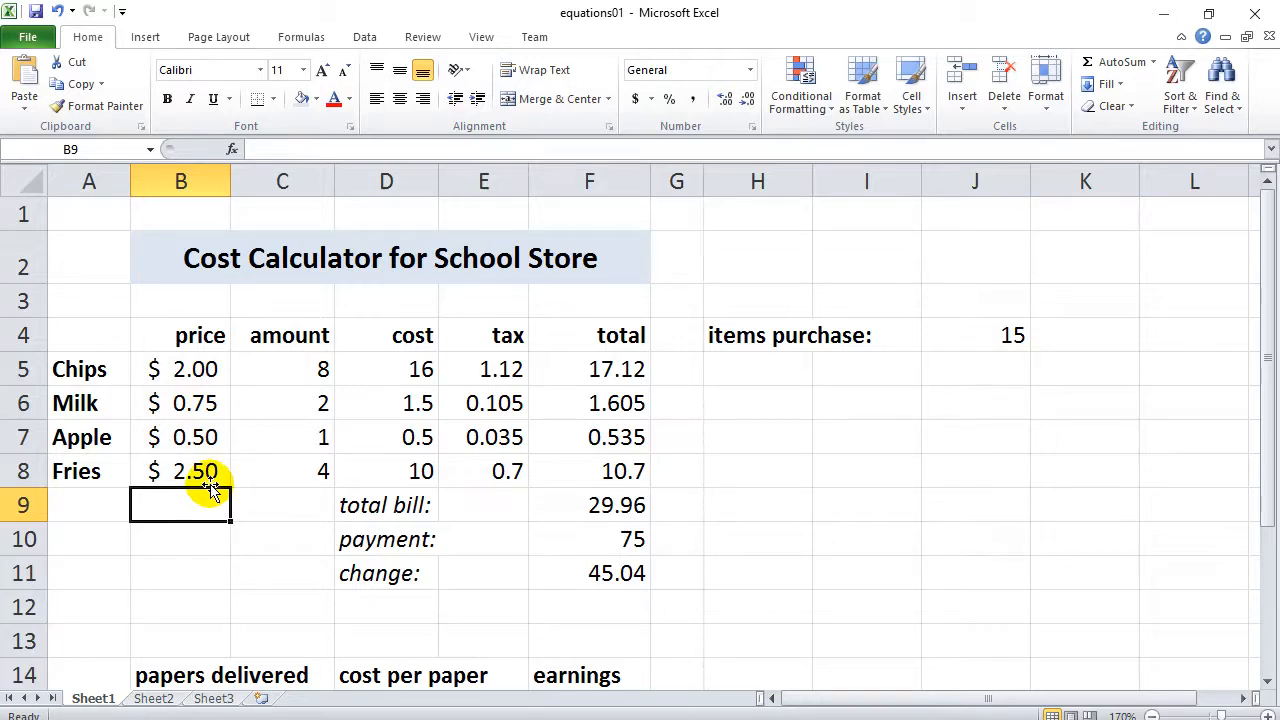
pyautogui.click(267, 506)
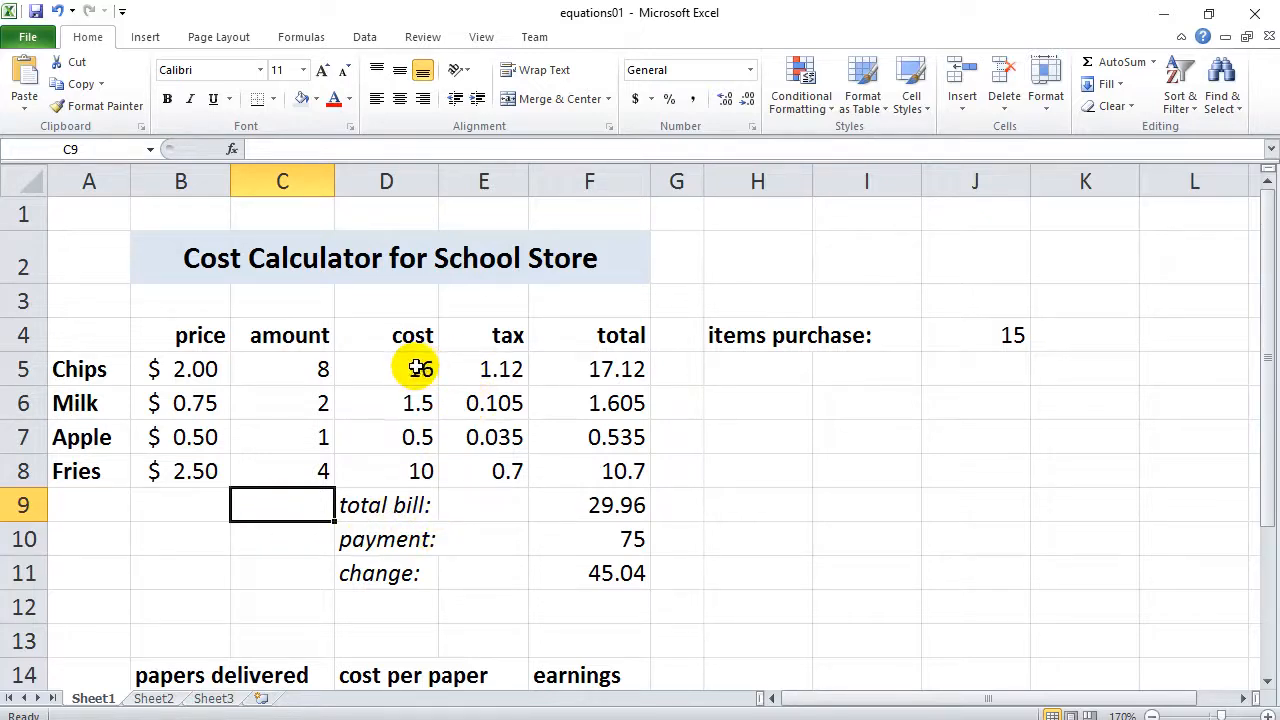
# Step: Open the cell formatting settings for the costs in D5:D8 and preview the Number, Currency, Accounting, Date and Percentage categories
pyautogui.moveTo(415, 369); pyautogui.dragTo(420, 470)
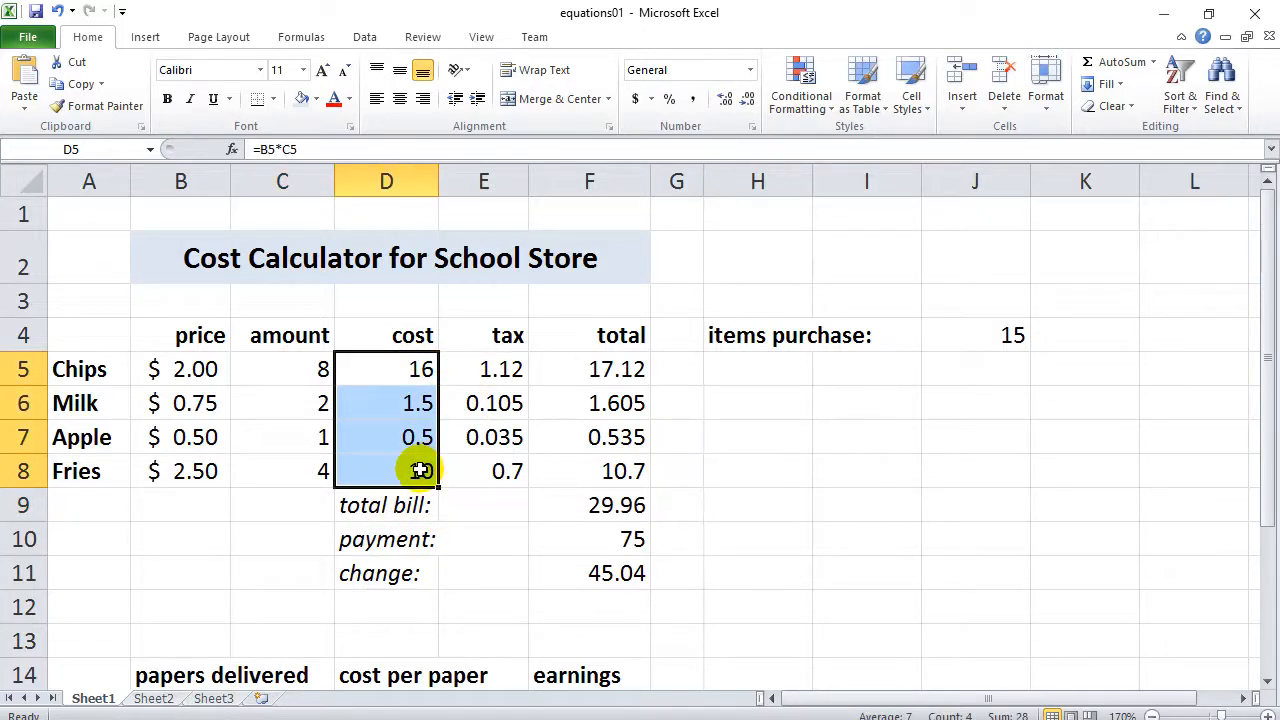
pyautogui.rightClick(382, 374)
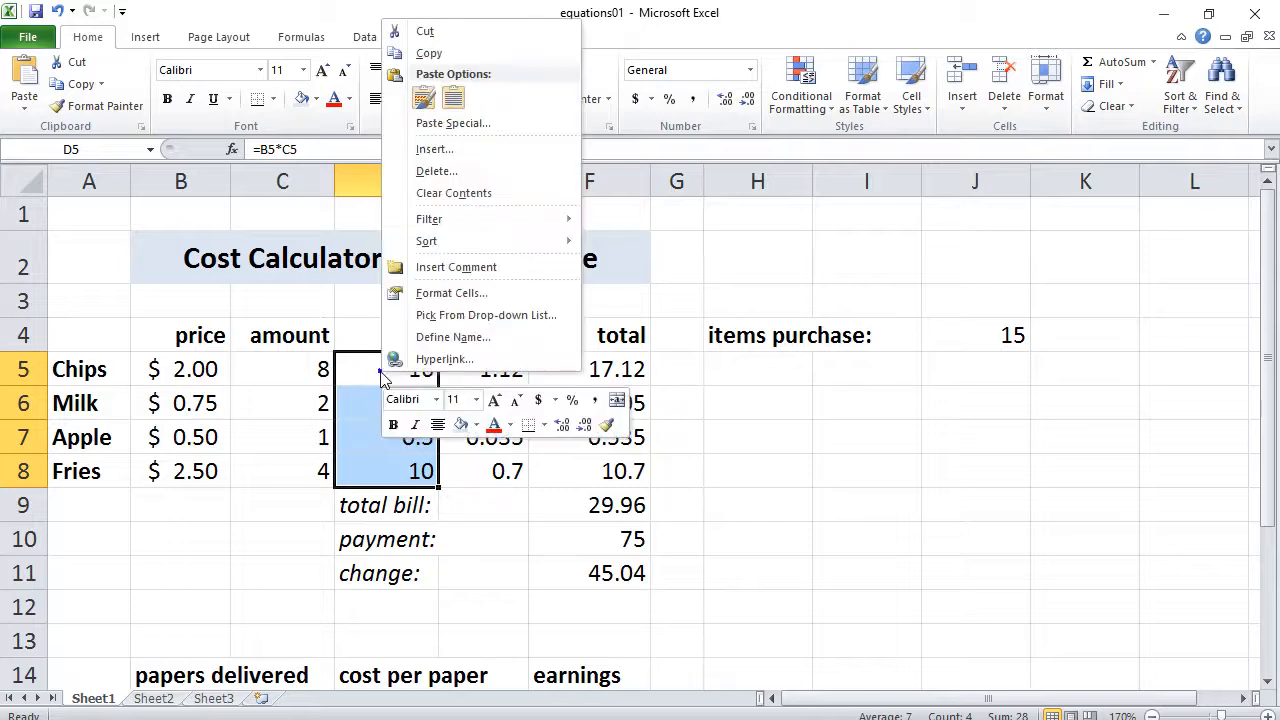
pyautogui.click(434, 297)
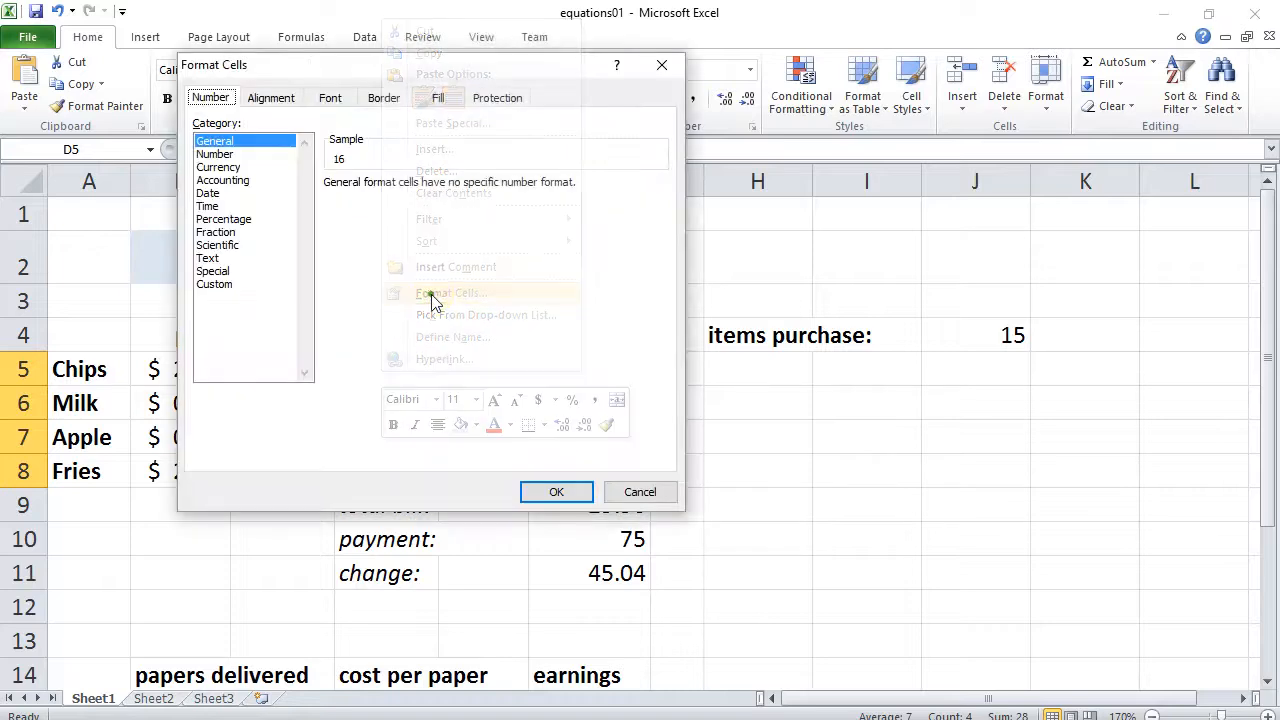
pyautogui.moveTo(378, 75); pyautogui.dragTo(741, 138)
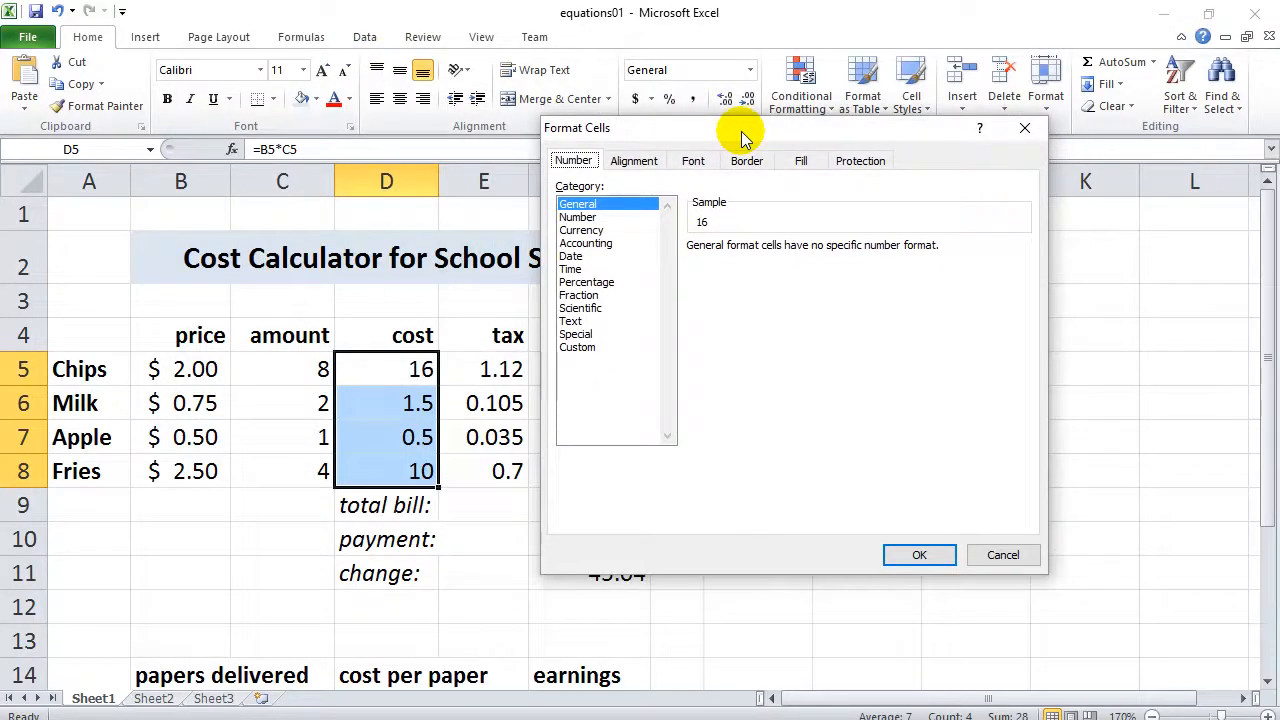
pyautogui.click(579, 217)
pyautogui.click(583, 231)
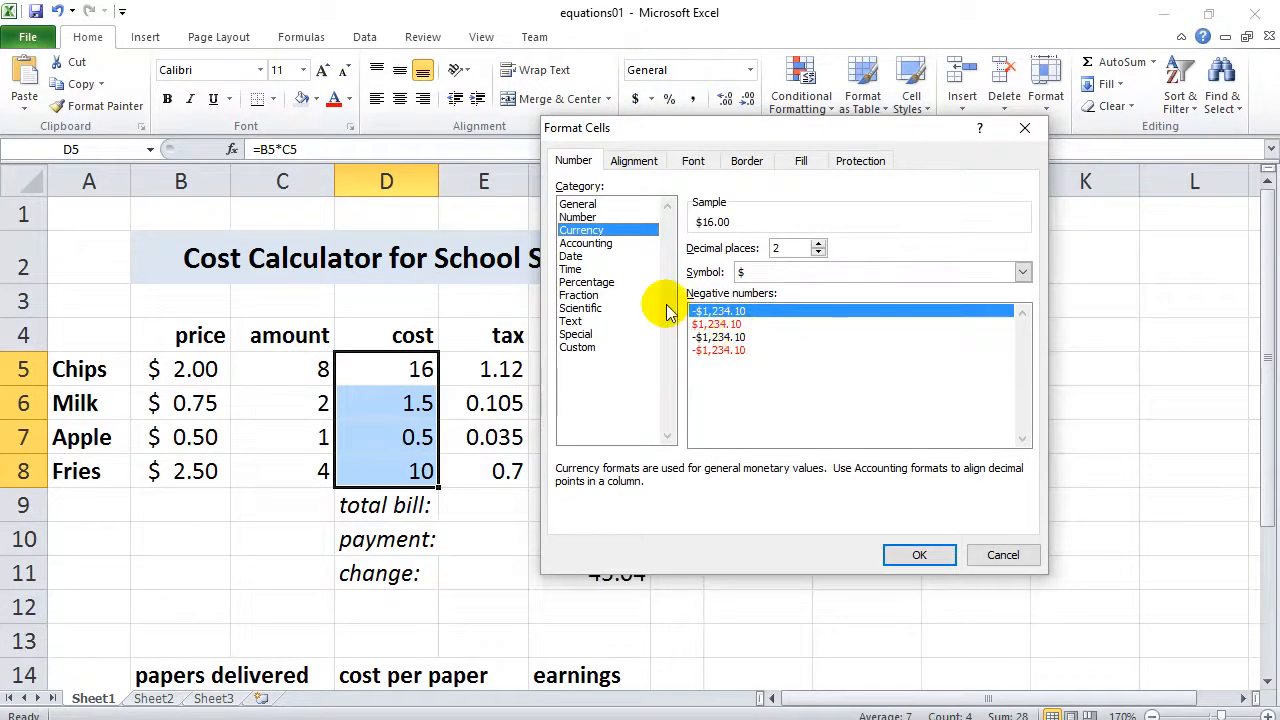
pyautogui.click(588, 243)
pyautogui.click(578, 256)
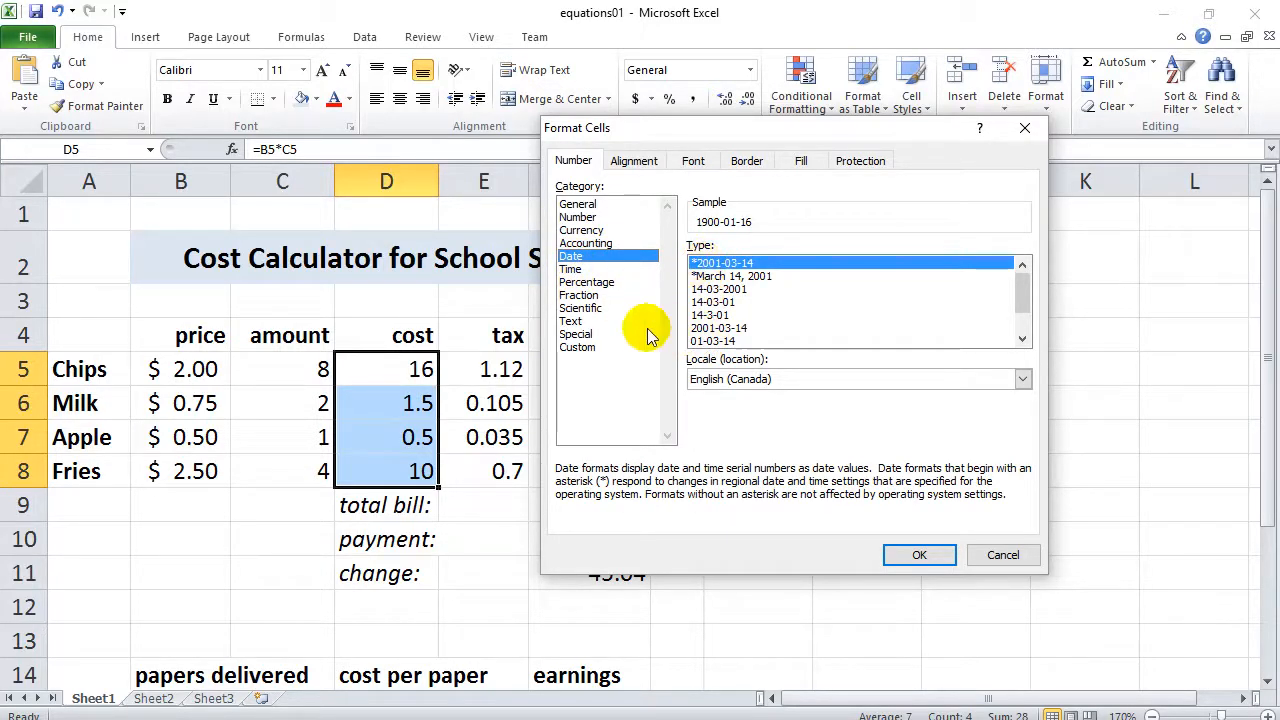
pyautogui.click(585, 283)
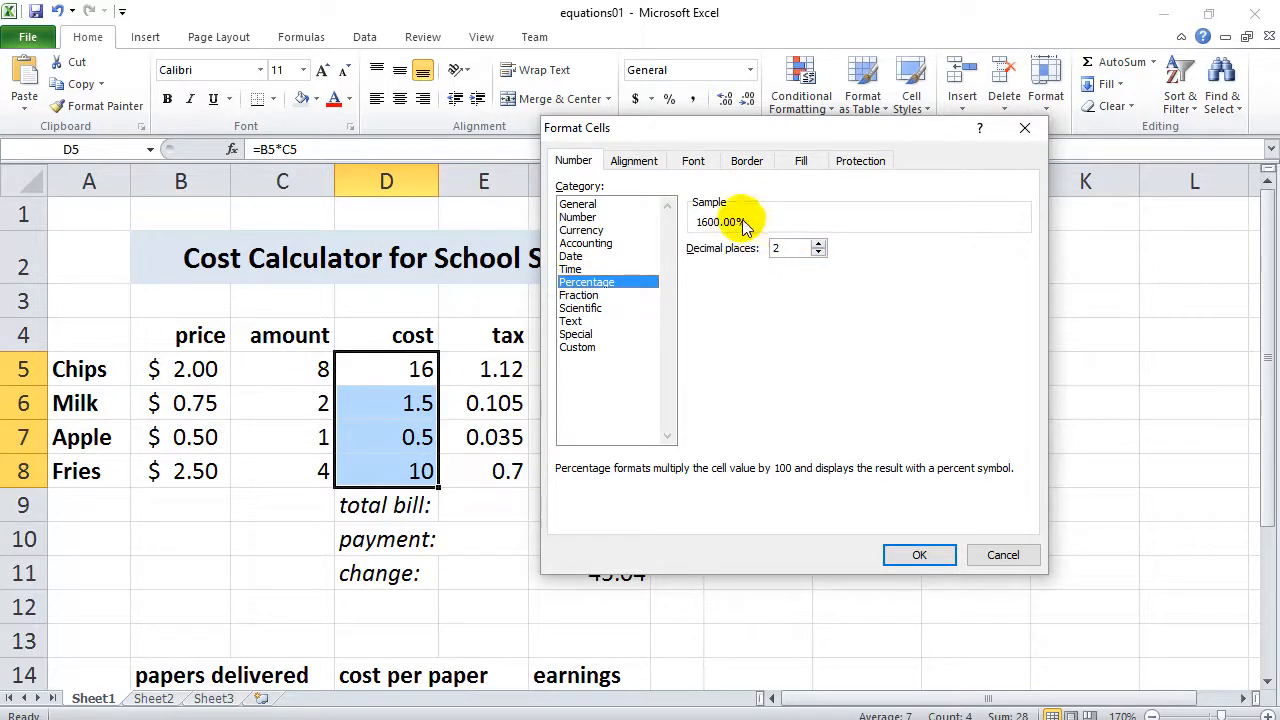
# Step: Format the costs in D5:D8 as Currency with two decimal places and the $ symbol
pyautogui.click(590, 232)
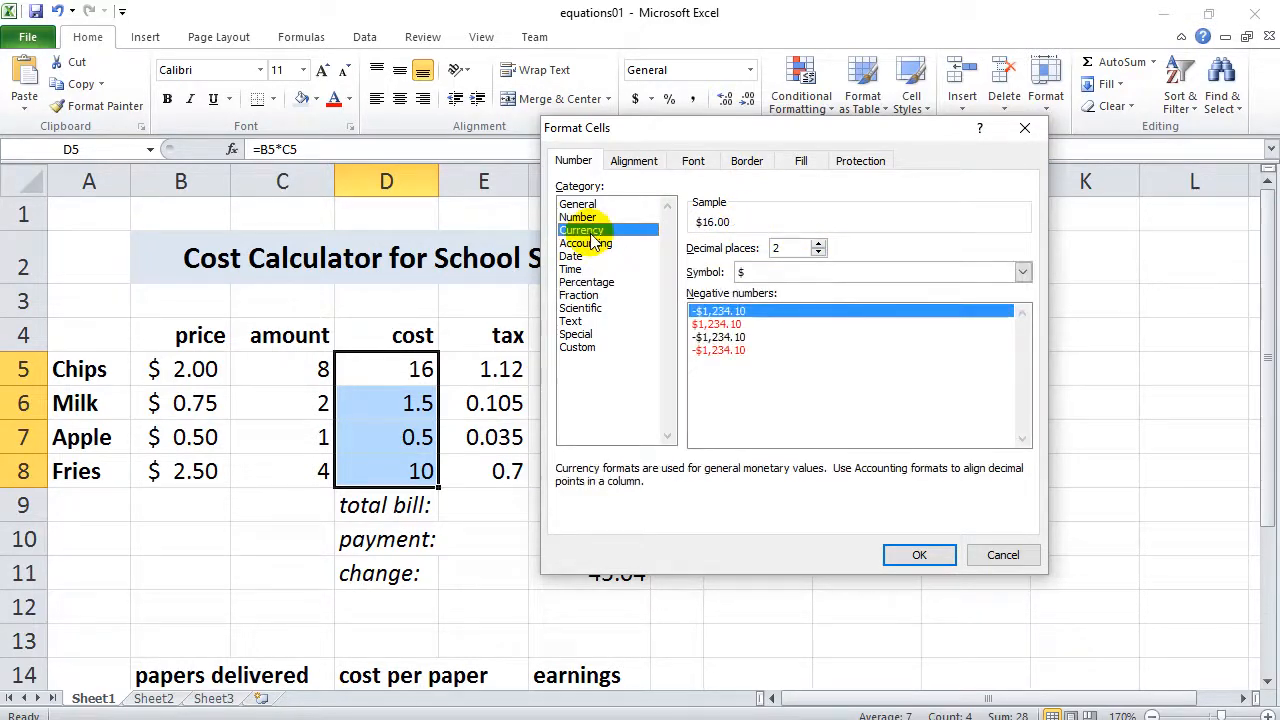
pyautogui.click(916, 553)
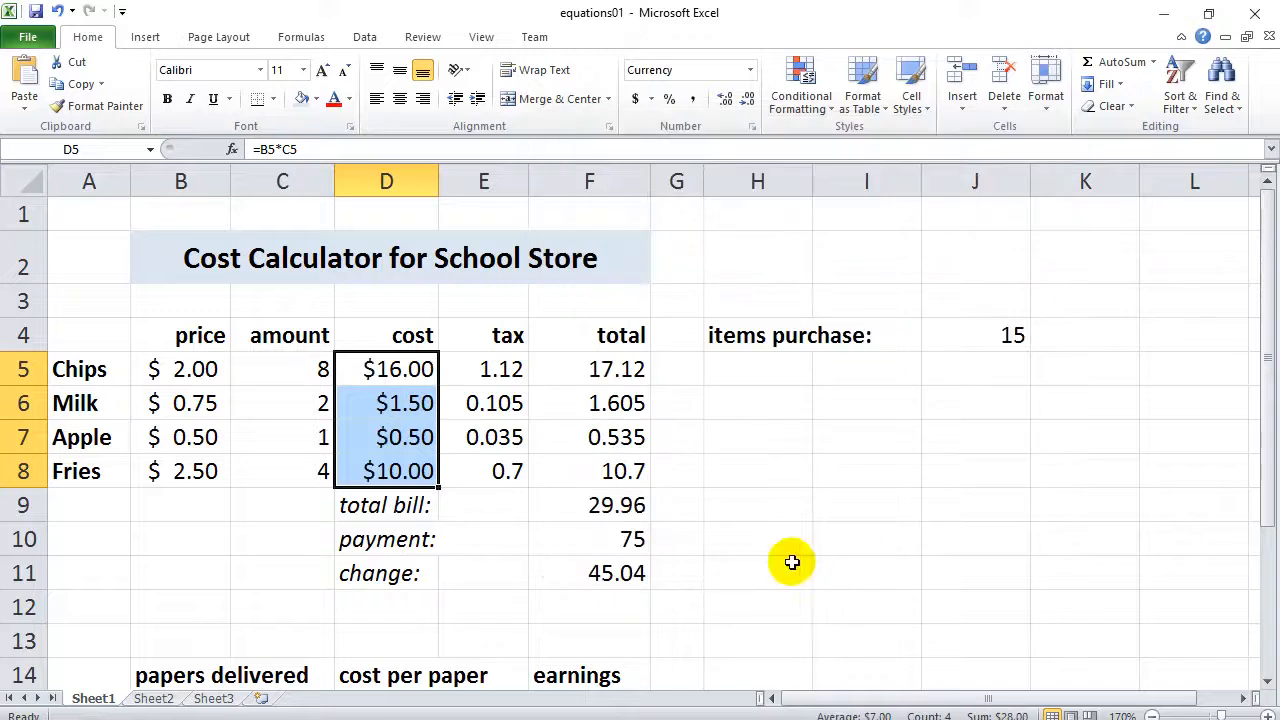
pyautogui.click(914, 480)
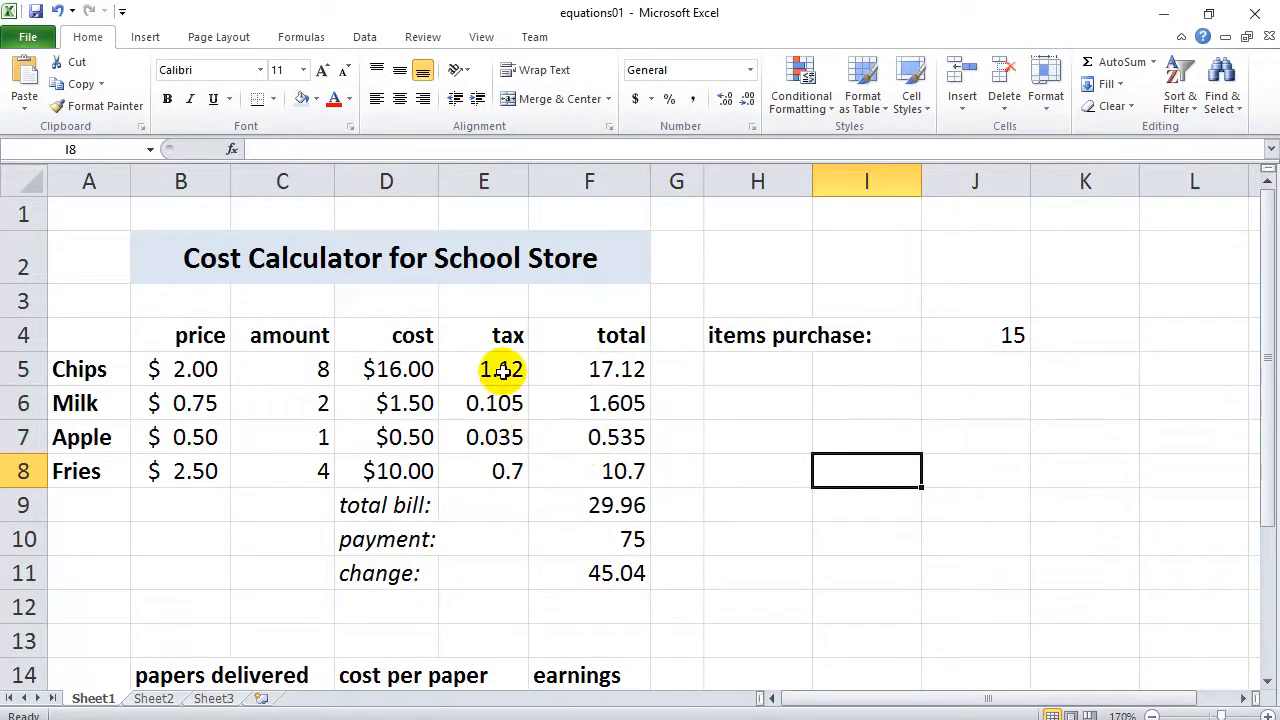
# Step: Format the taxes in E5:E8, the totals and total bill in F5:F9, and the change in F11 together as two-decimal $ Currency
pyautogui.moveTo(503, 370); pyautogui.dragTo(505, 470)
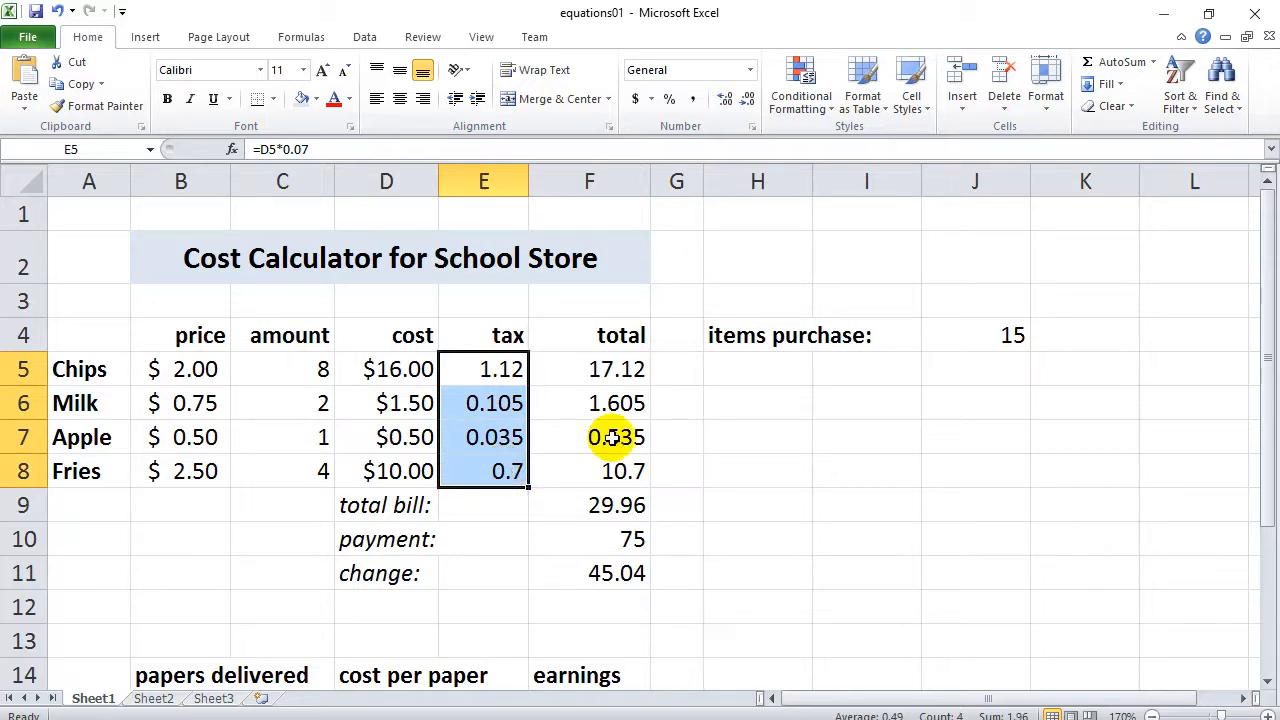
pyautogui.click(608, 370)
pyautogui.click(502, 370)
pyautogui.moveTo(502, 370); pyautogui.dragTo(519, 462)
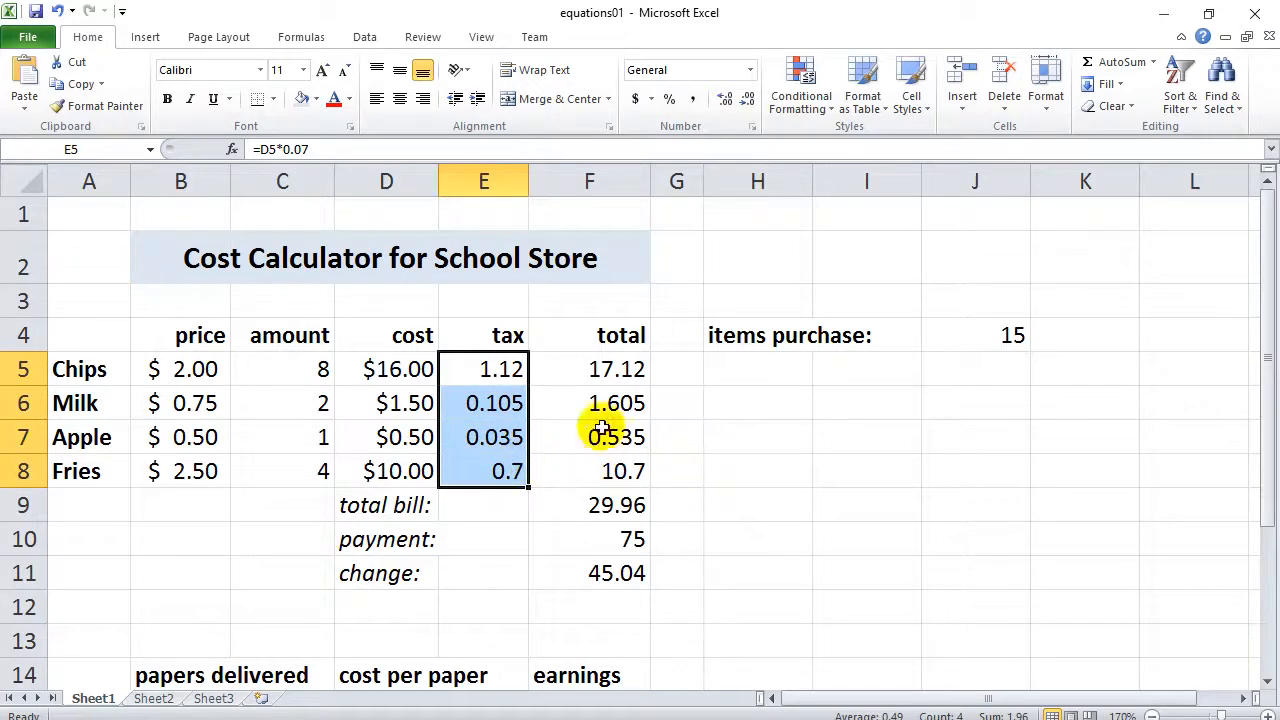
pyautogui.keyDown('ctrl'); pyautogui.click(620, 370); pyautogui.keyUp('ctrl')
pyautogui.moveTo(620, 370); pyautogui.dragTo(624, 497)
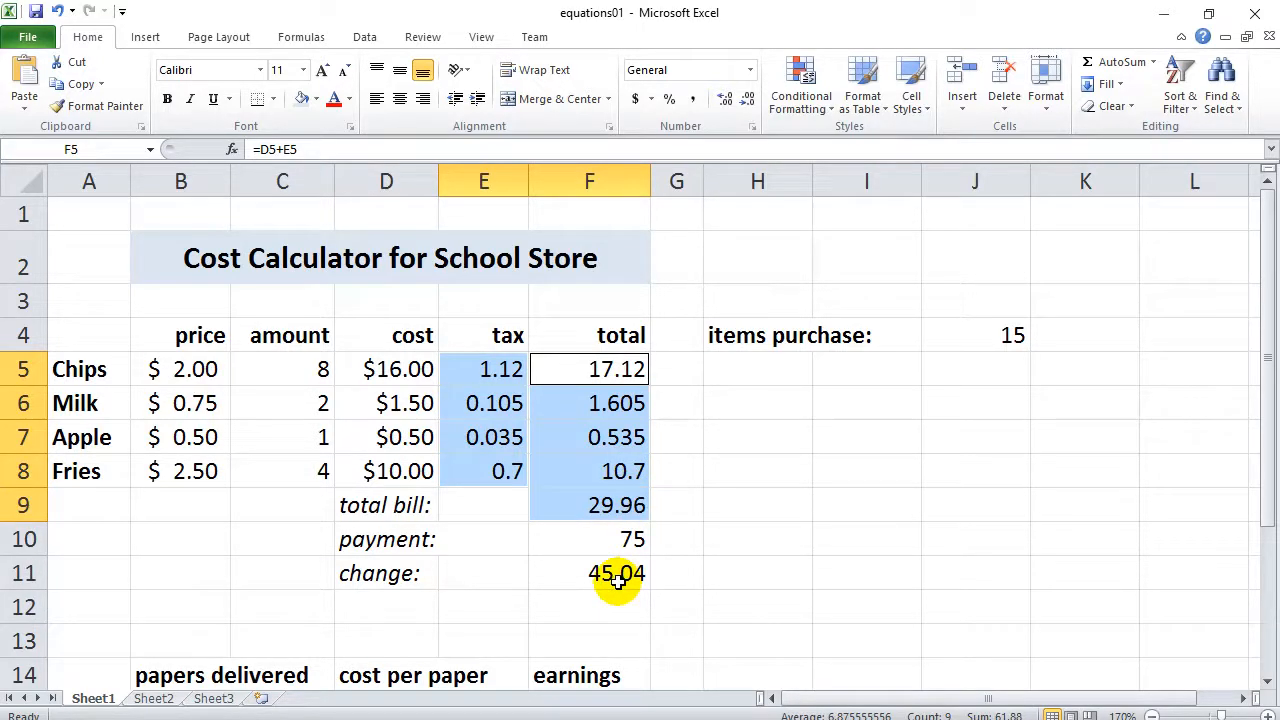
pyautogui.keyDown('ctrl'); pyautogui.click(618, 578); pyautogui.keyUp('ctrl')
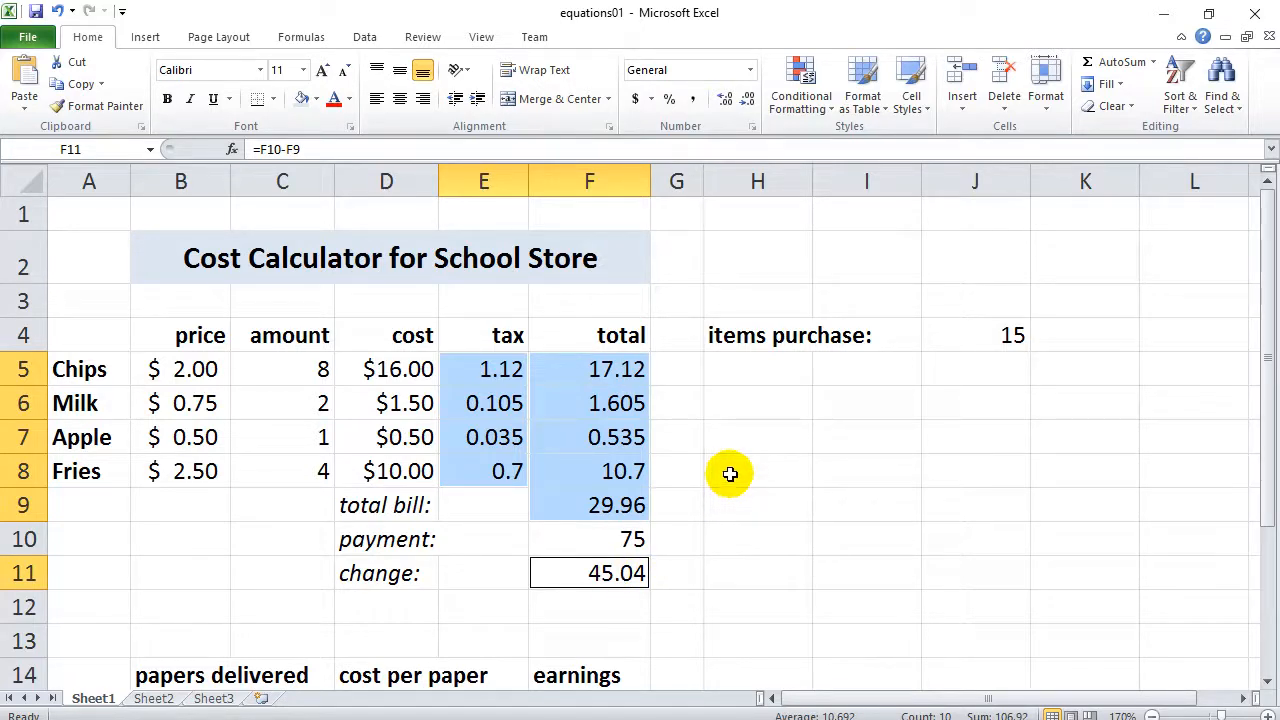
pyautogui.rightClick(611, 441)
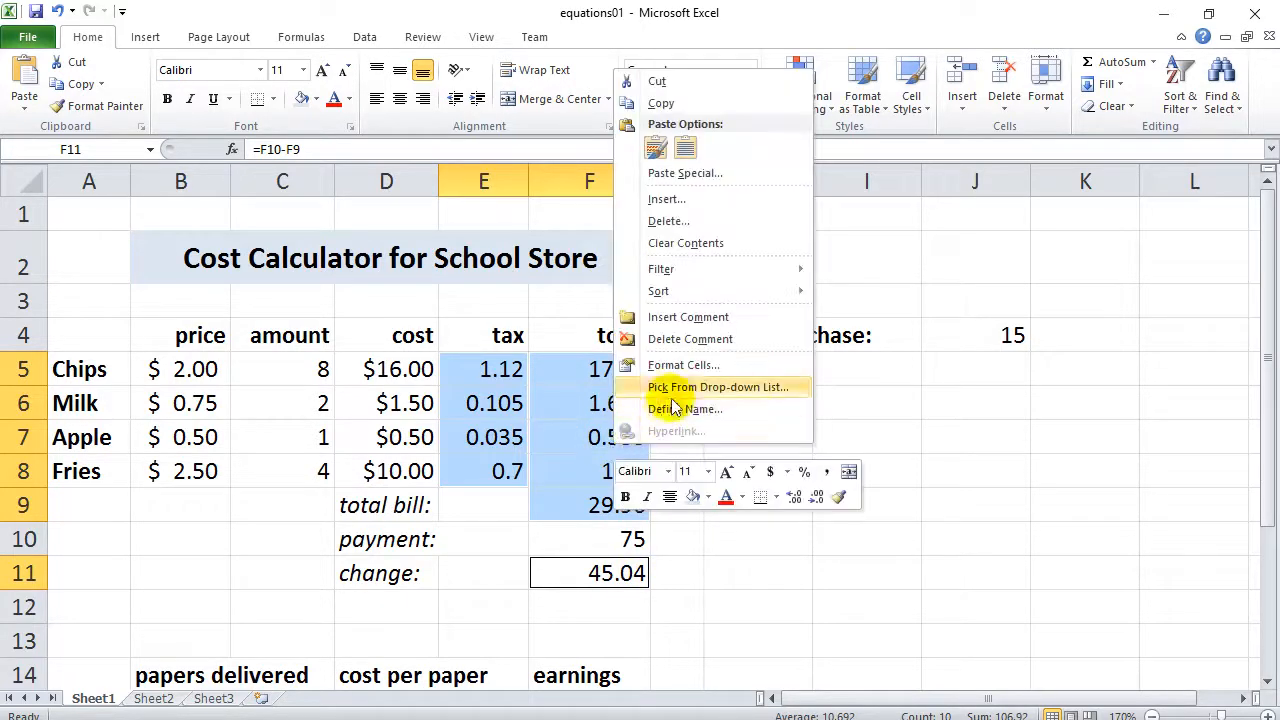
pyautogui.click(672, 365)
pyautogui.click(462, 235)
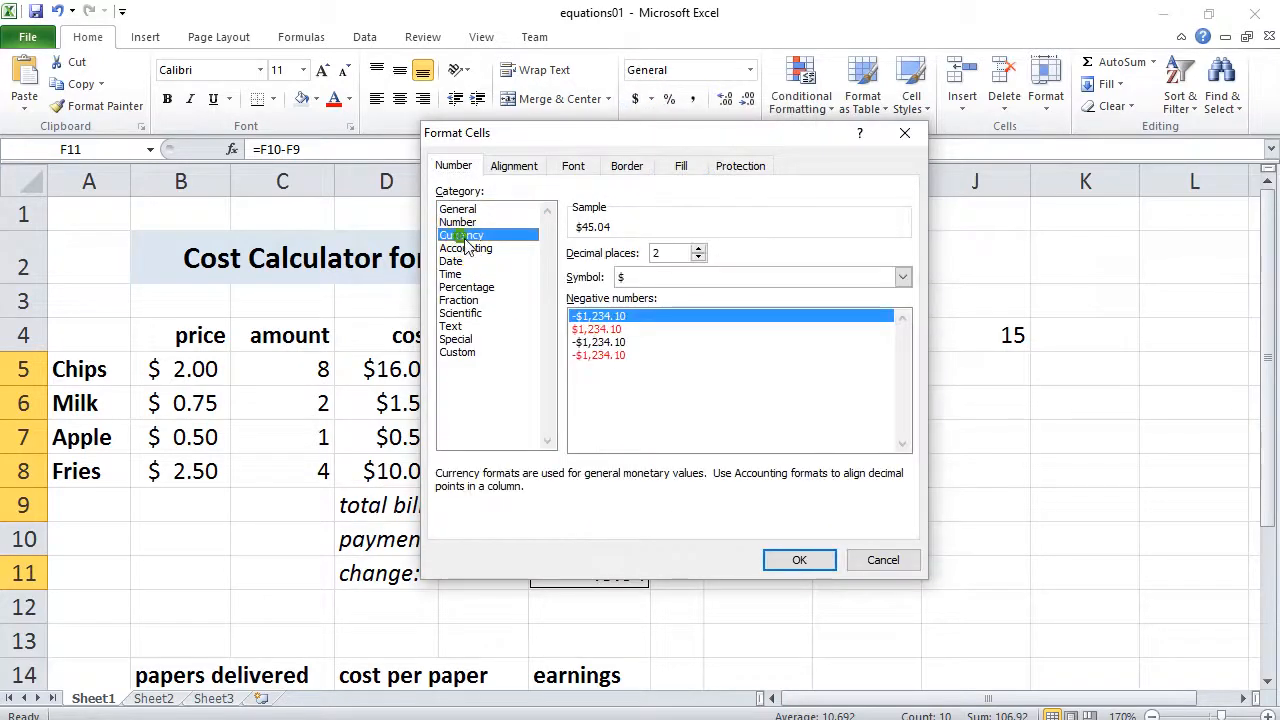
pyautogui.click(801, 560)
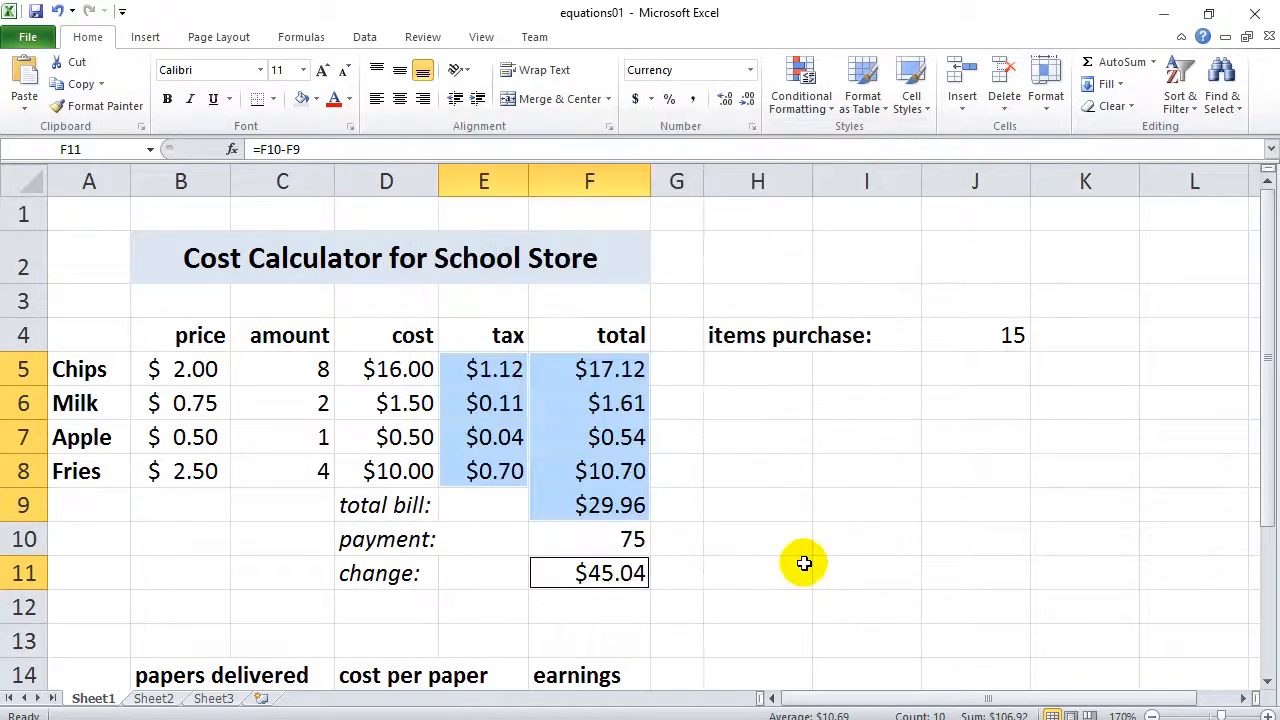
pyautogui.click(752, 402)
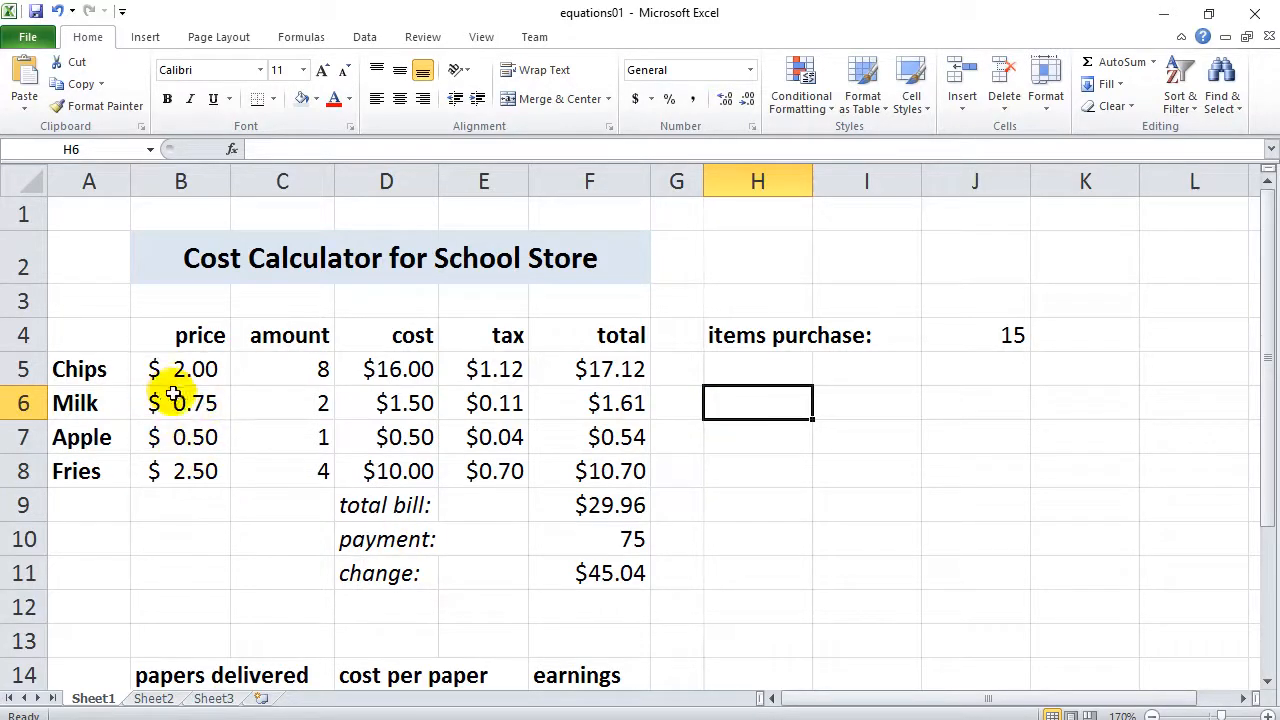
# Step: Open the cell formatting settings for B5:F8, look through the alignment and font options, and bring up the border options beside the table
pyautogui.moveTo(151, 369); pyautogui.dragTo(624, 471)
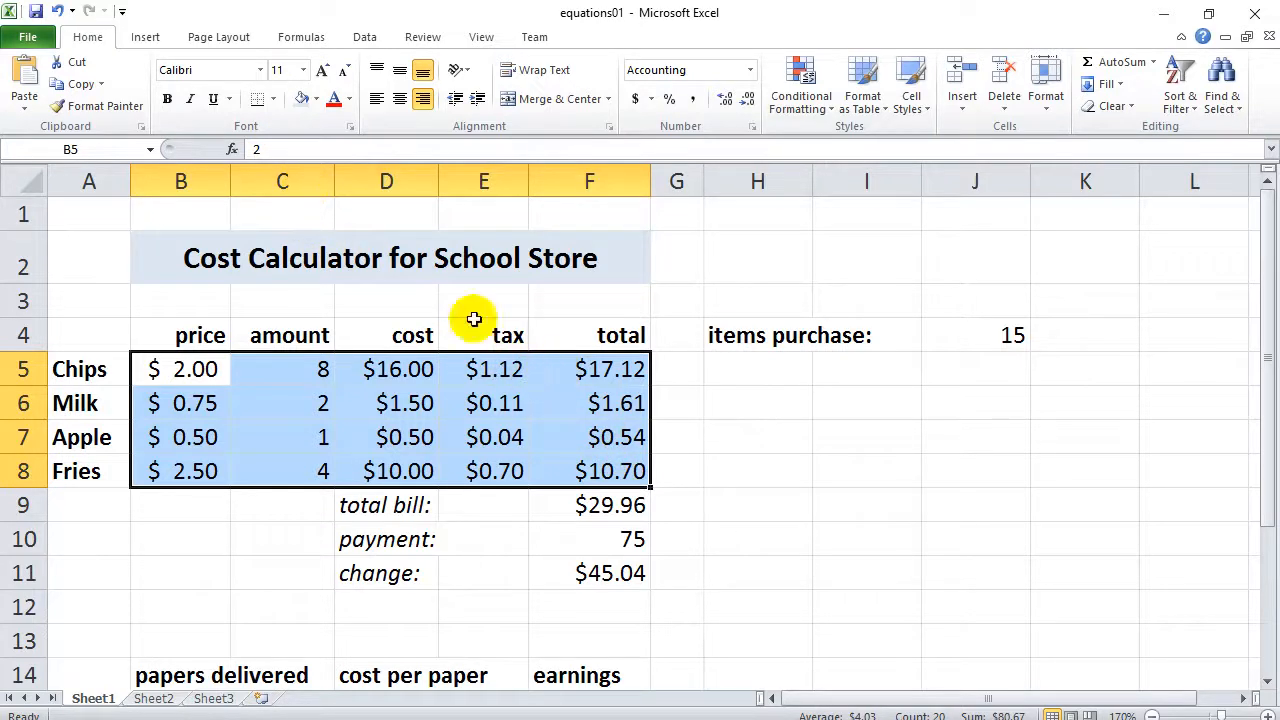
pyautogui.rightClick(550, 372)
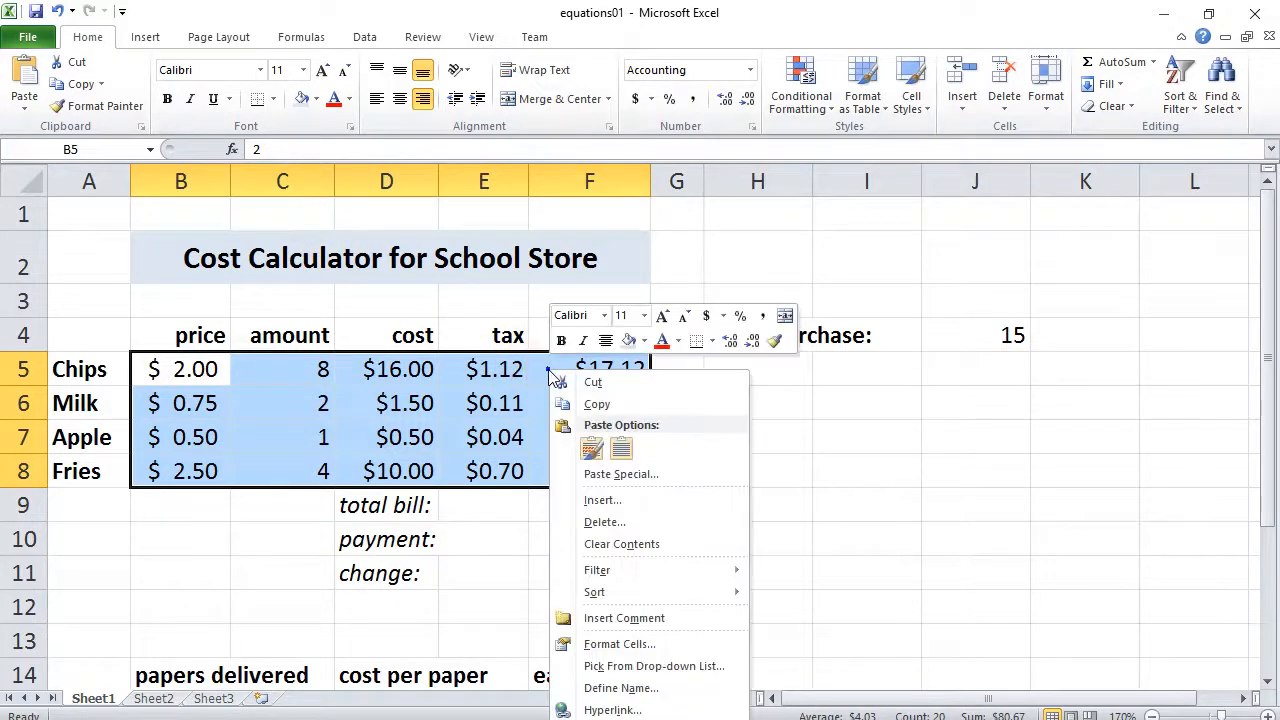
pyautogui.click(605, 645)
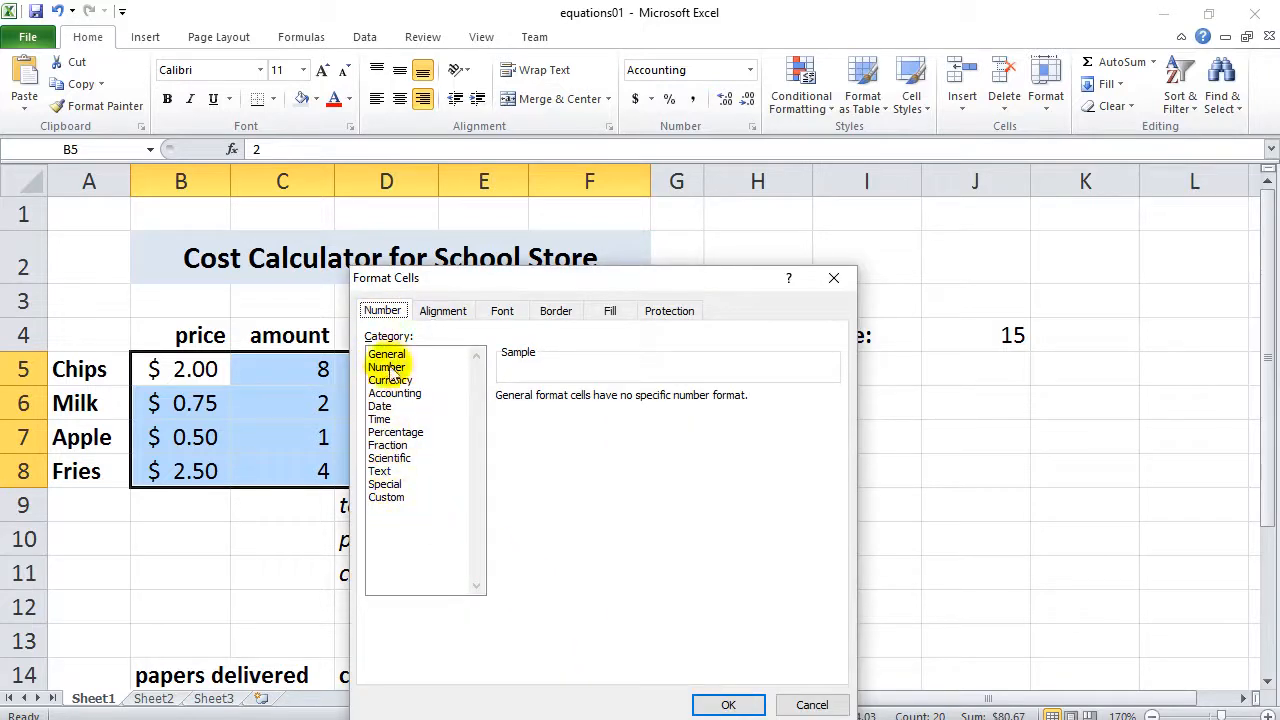
pyautogui.click(443, 312)
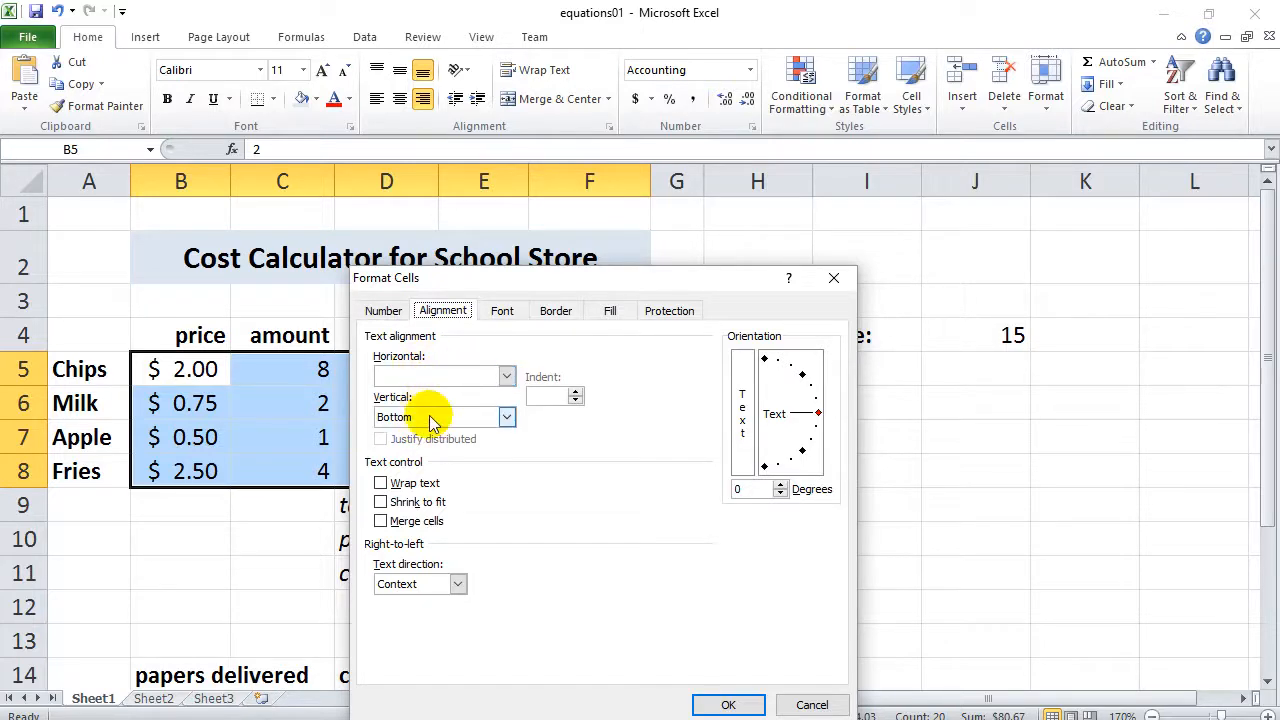
pyautogui.click(502, 311)
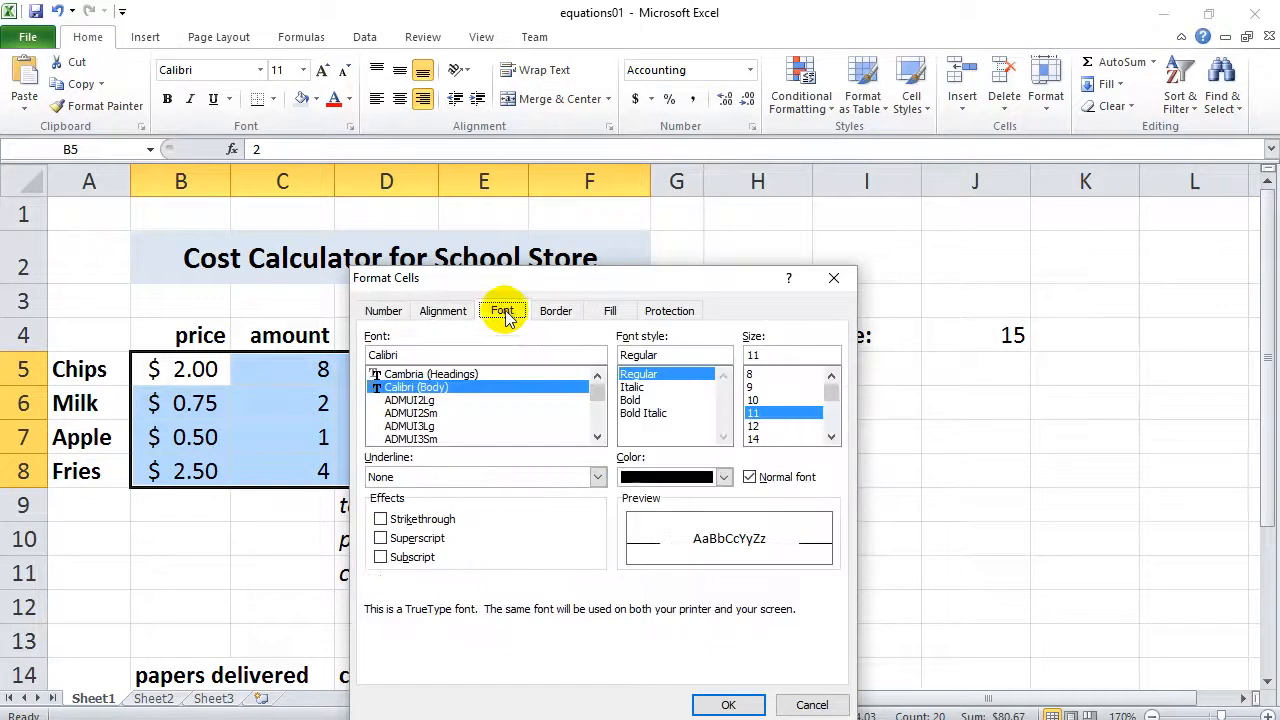
pyautogui.click(559, 314)
pyautogui.click(560, 312)
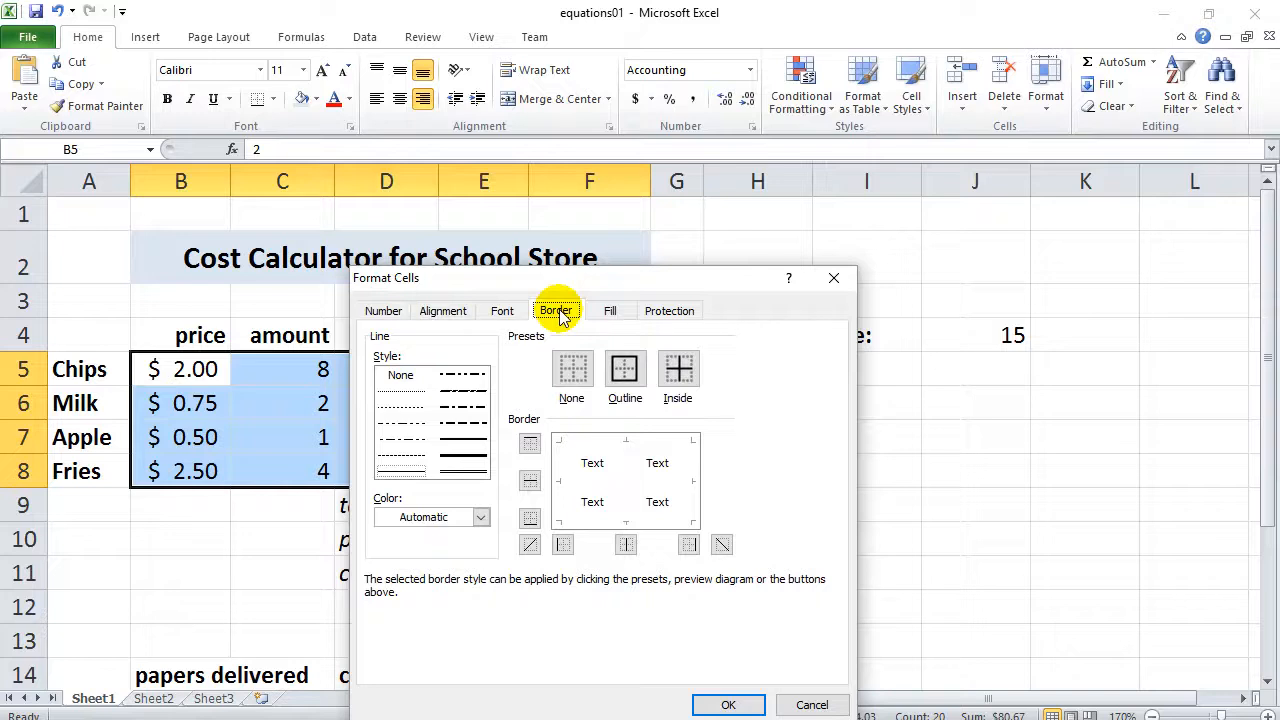
pyautogui.moveTo(600, 277); pyautogui.dragTo(974, 202)
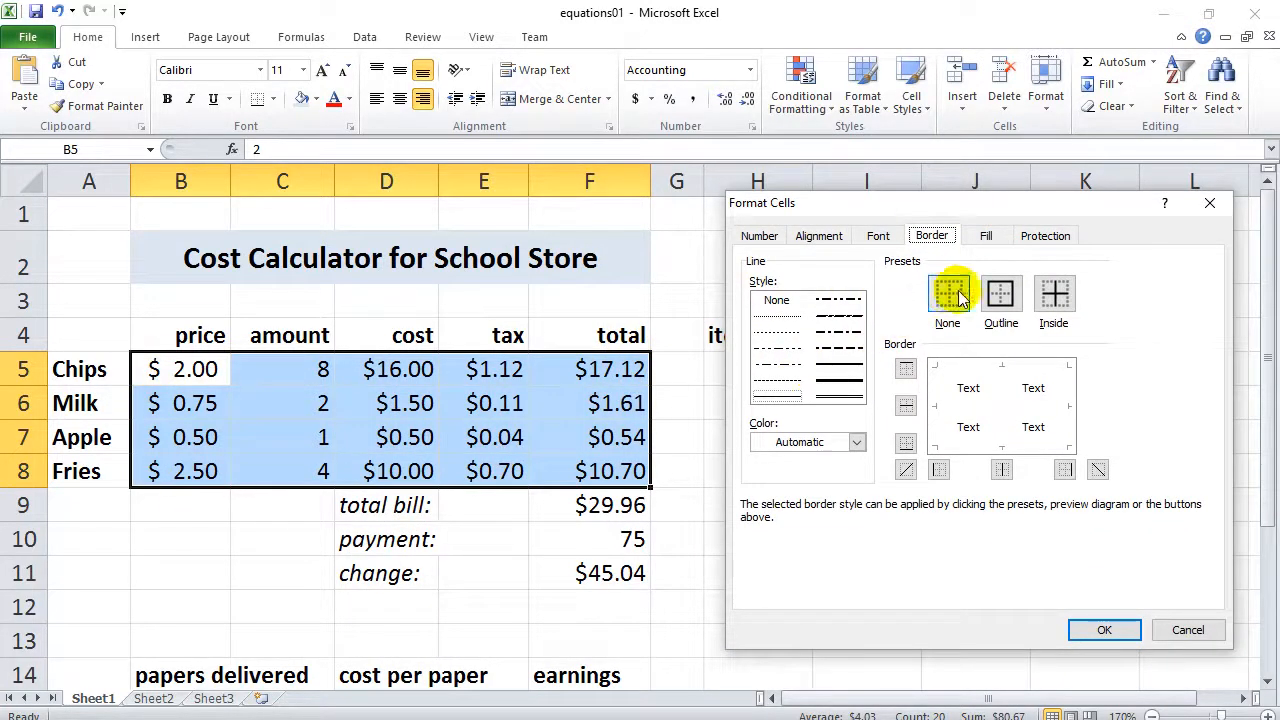
# Step: Apply thin outline and inside borders to the table cells B5:F8
pyautogui.click(1001, 300)
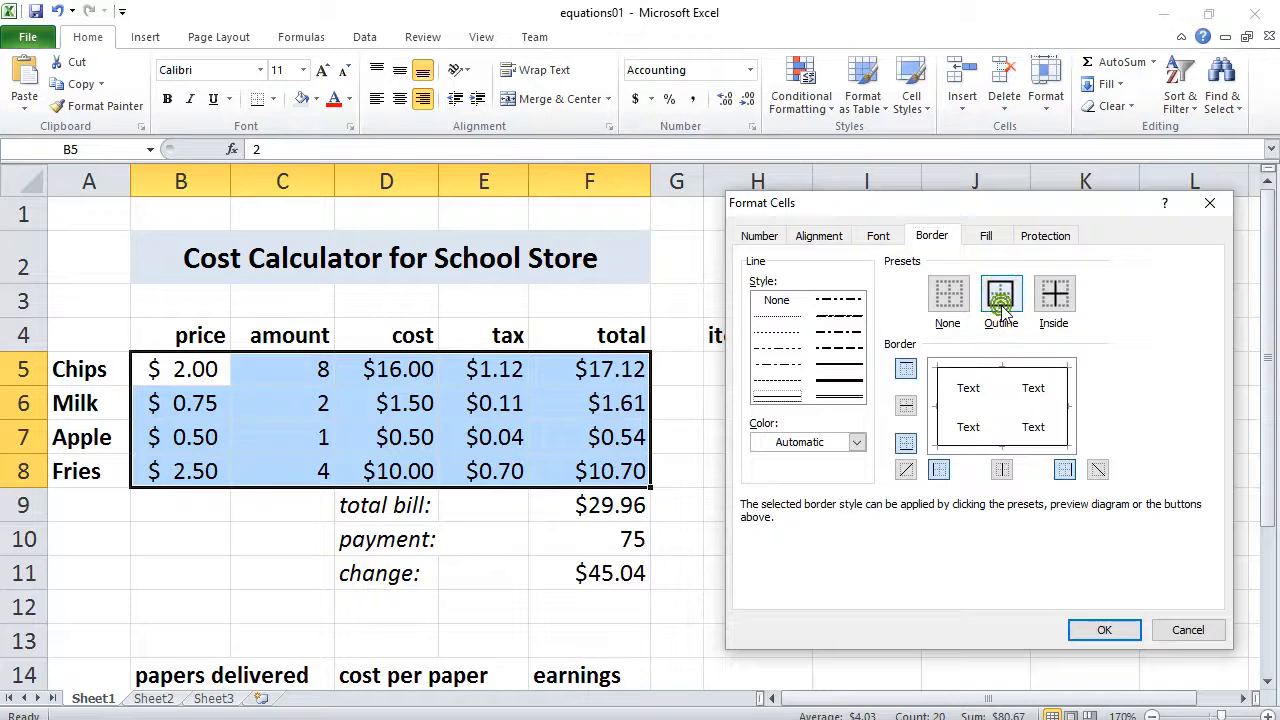
pyautogui.click(1057, 307)
pyautogui.click(1057, 307)
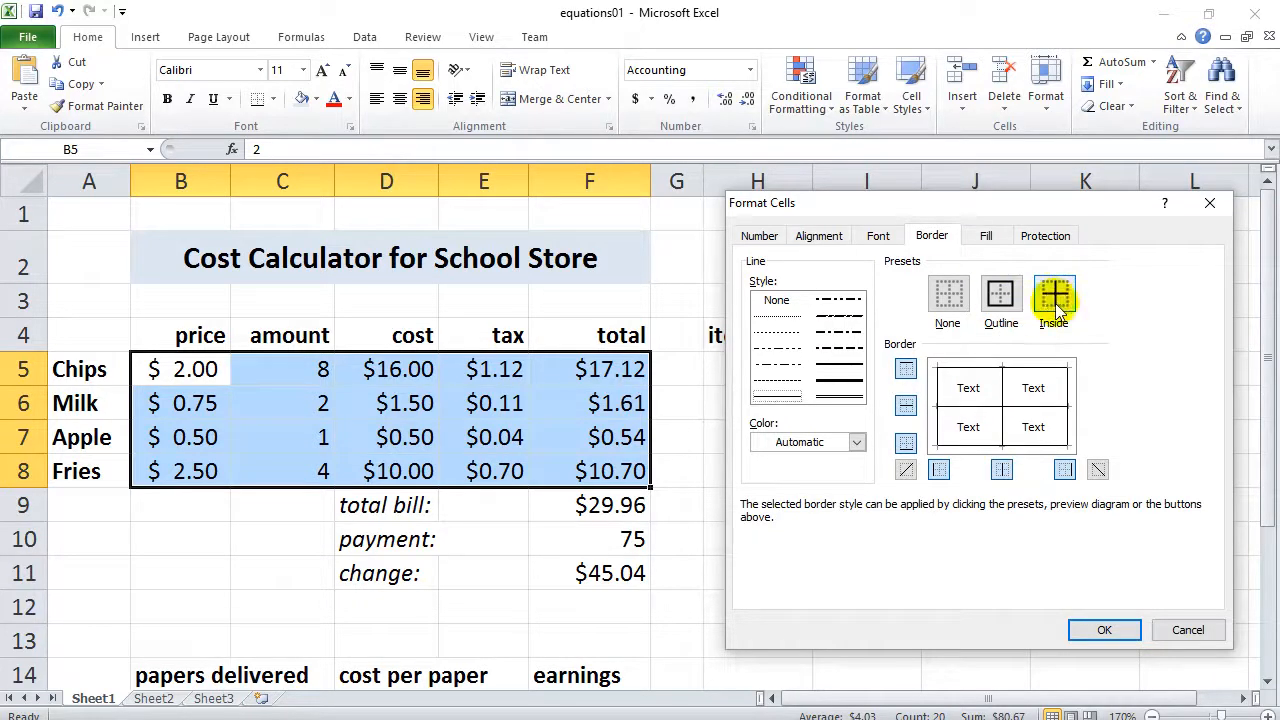
pyautogui.click(975, 426)
pyautogui.click(836, 372)
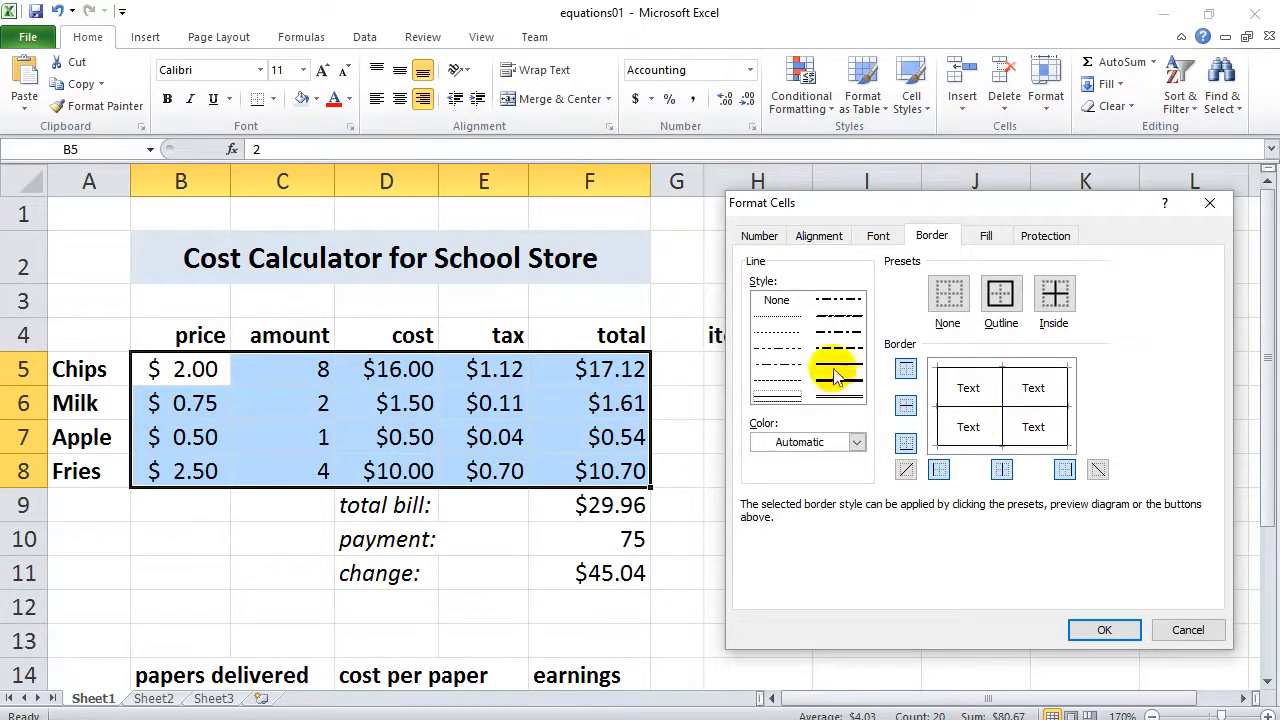
pyautogui.click(846, 380)
pyautogui.click(833, 364)
pyautogui.click(838, 366)
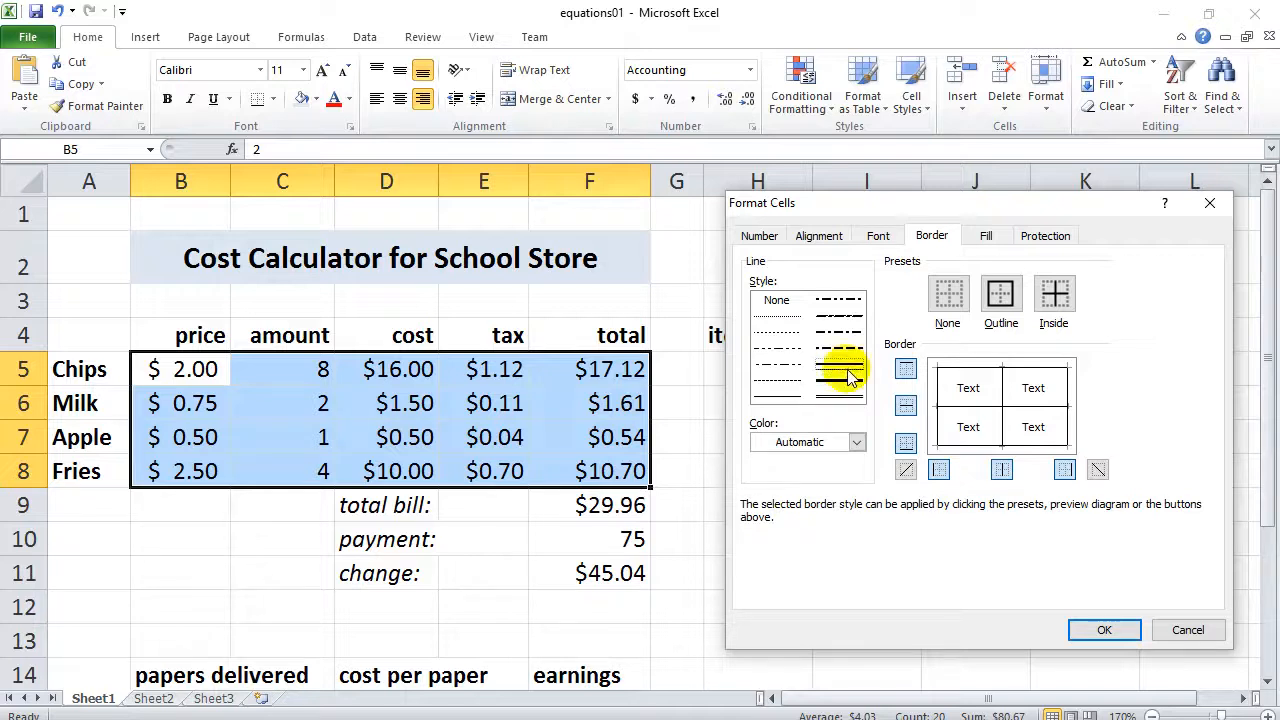
pyautogui.click(906, 442)
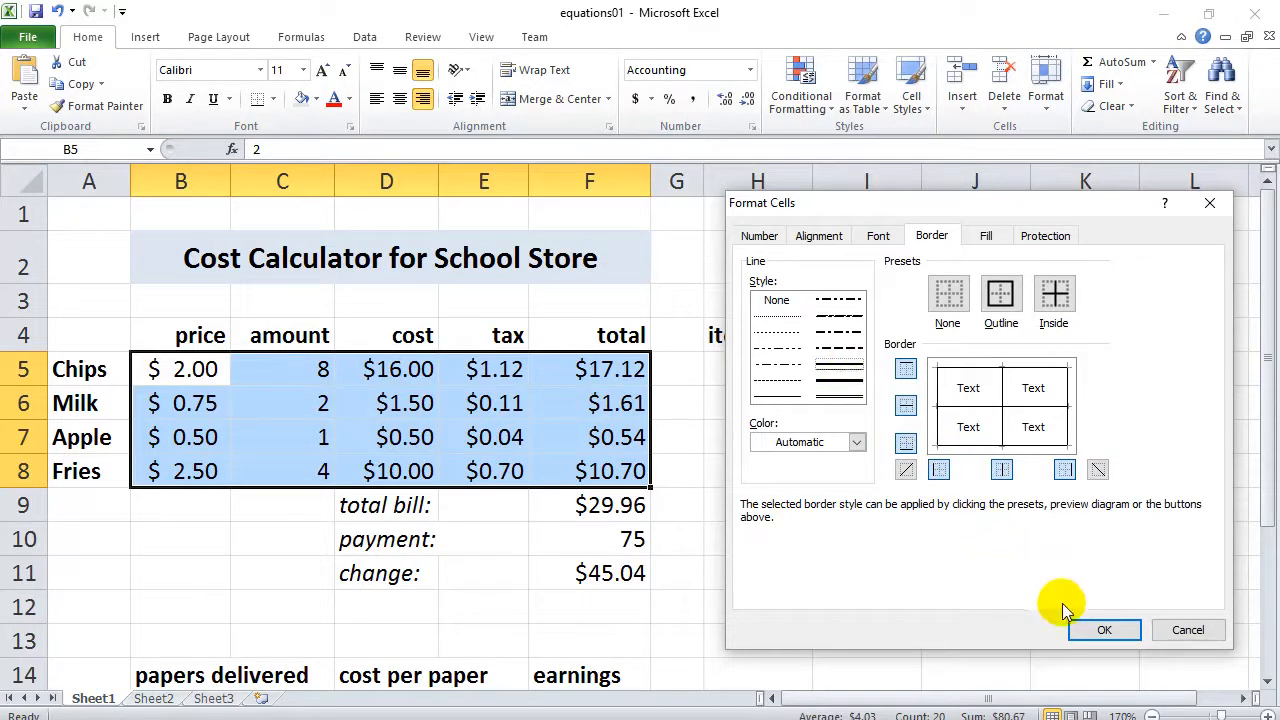
pyautogui.click(1100, 630)
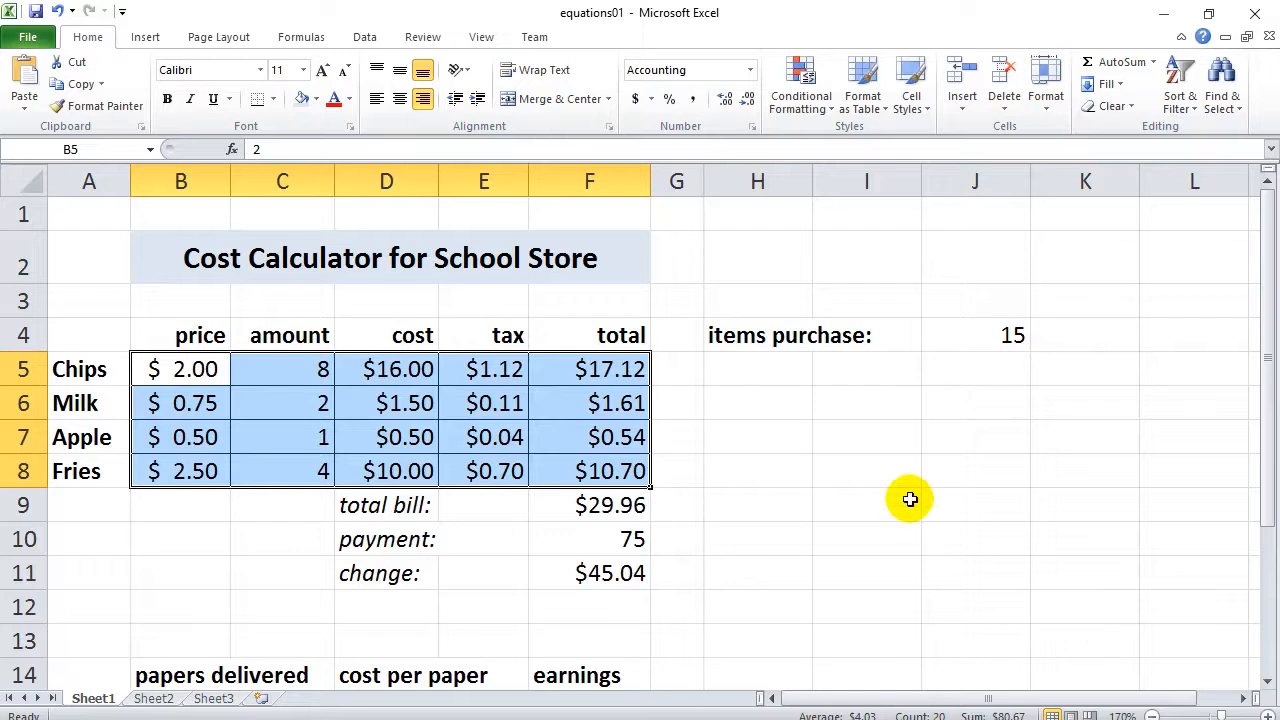
pyautogui.click(867, 416)
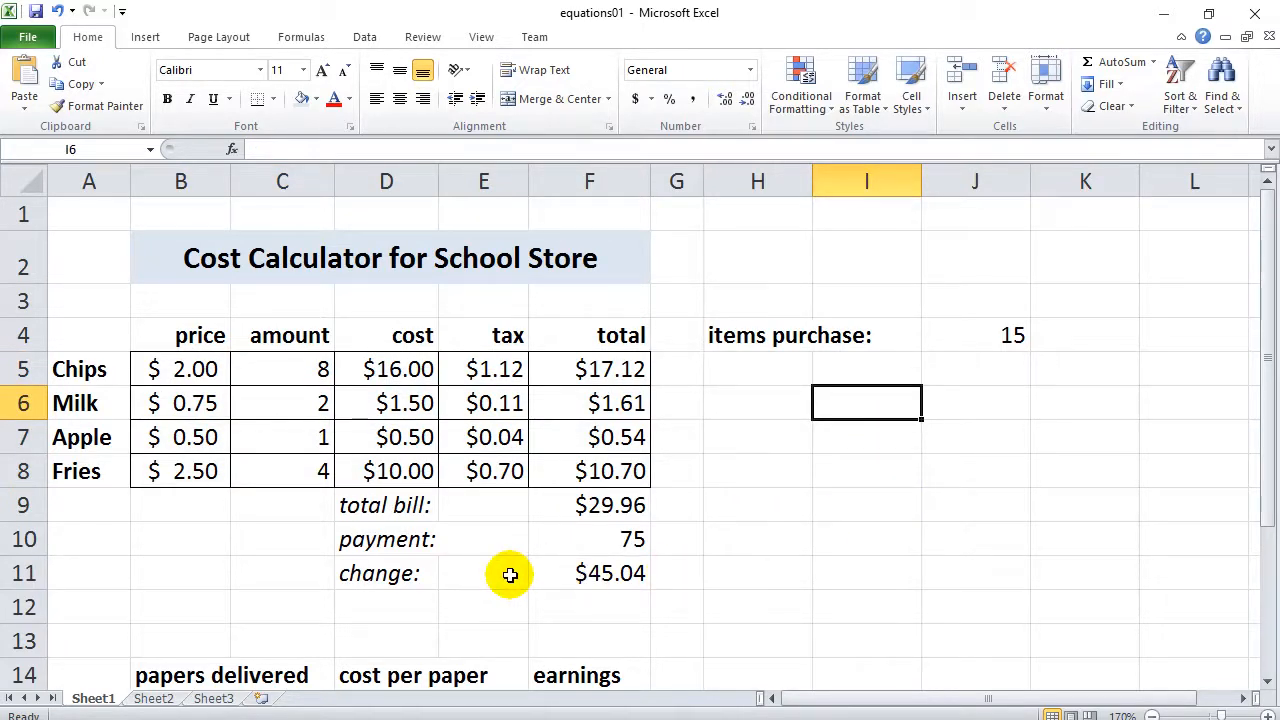
# Step: Fill the table cells B5:F8 with a light olive green theme color
pyautogui.moveTo(195, 368); pyautogui.dragTo(586, 466)
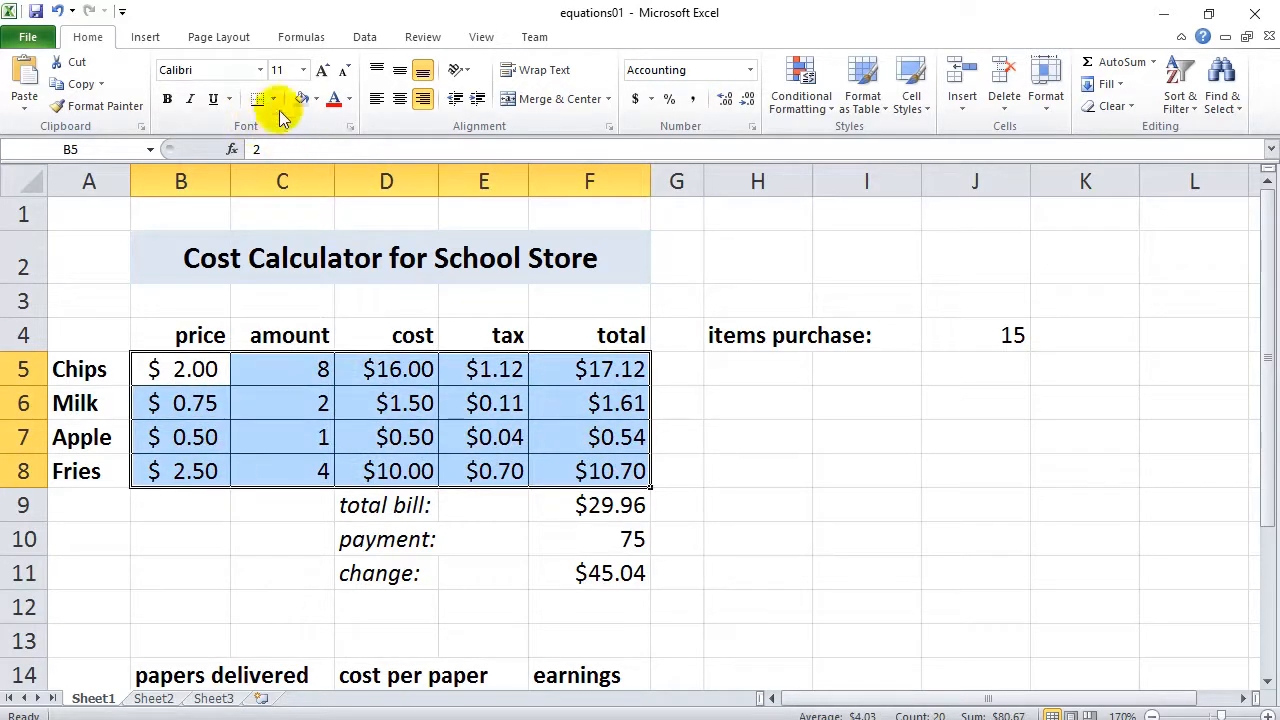
pyautogui.click(316, 101)
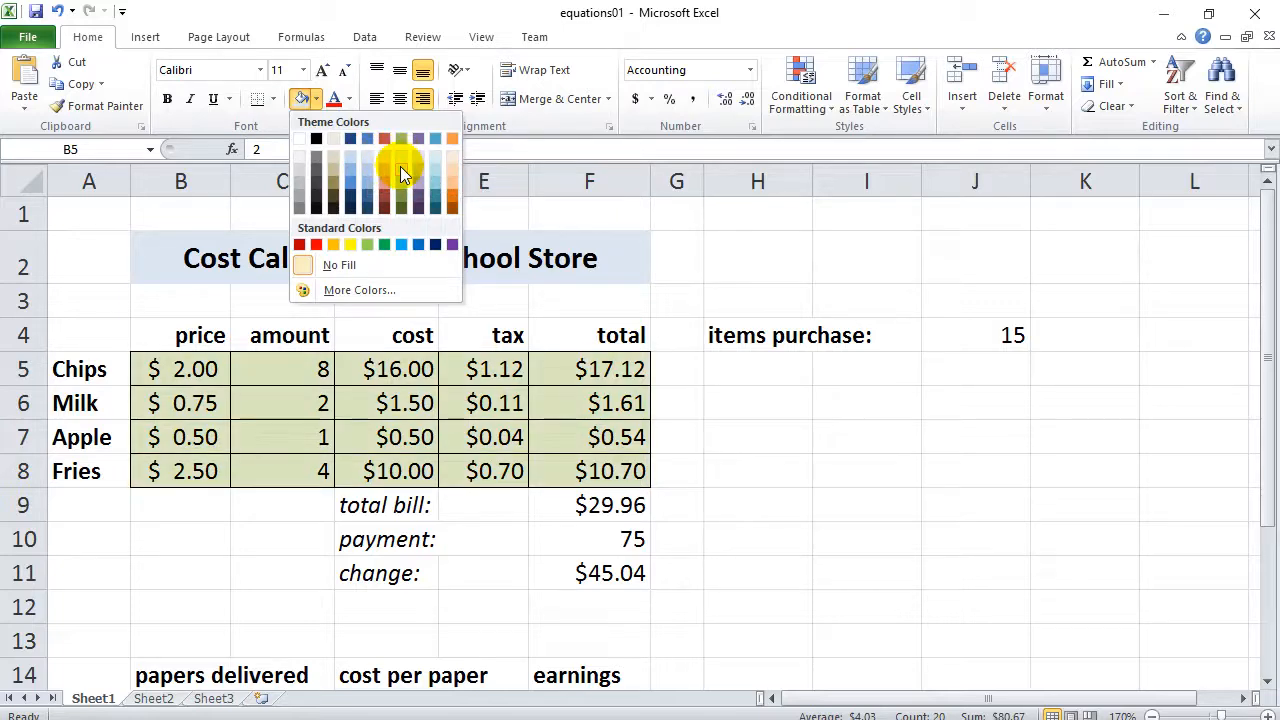
pyautogui.click(401, 174)
# Step: Fill the totals in F5:F8 with the lightest red theme color
pyautogui.moveTo(578, 369); pyautogui.dragTo(578, 466)
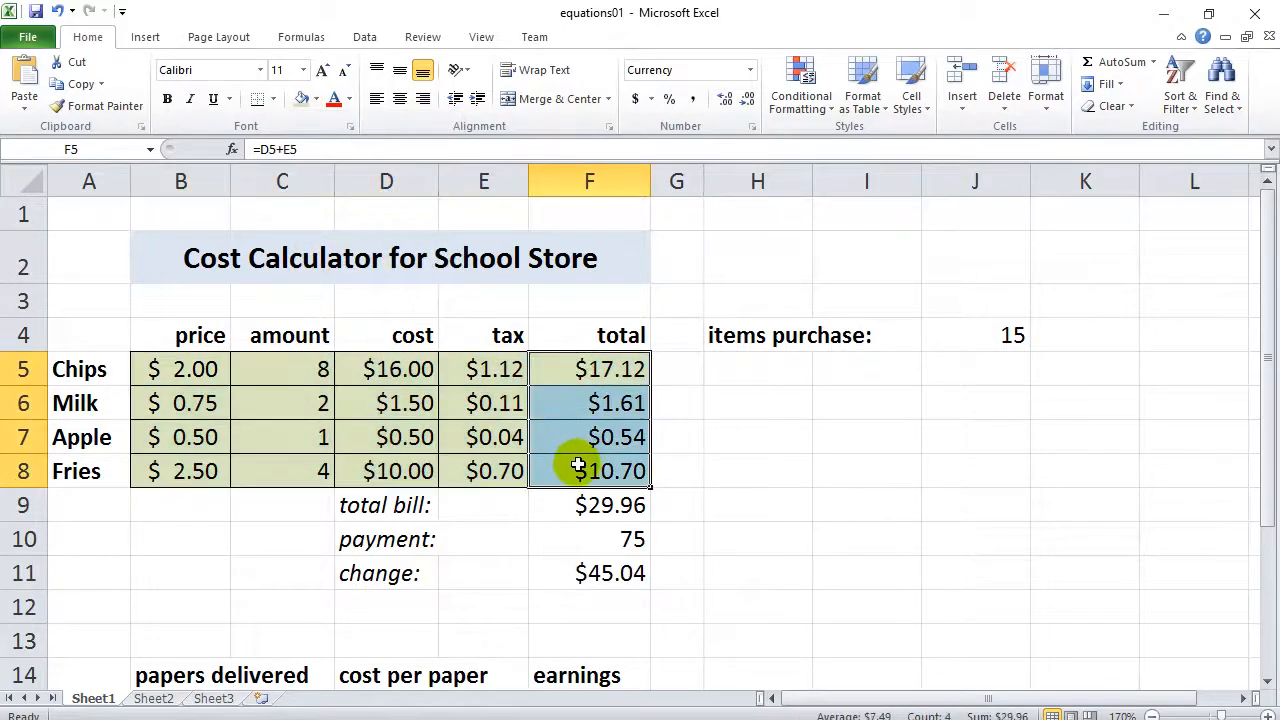
pyautogui.click(316, 101)
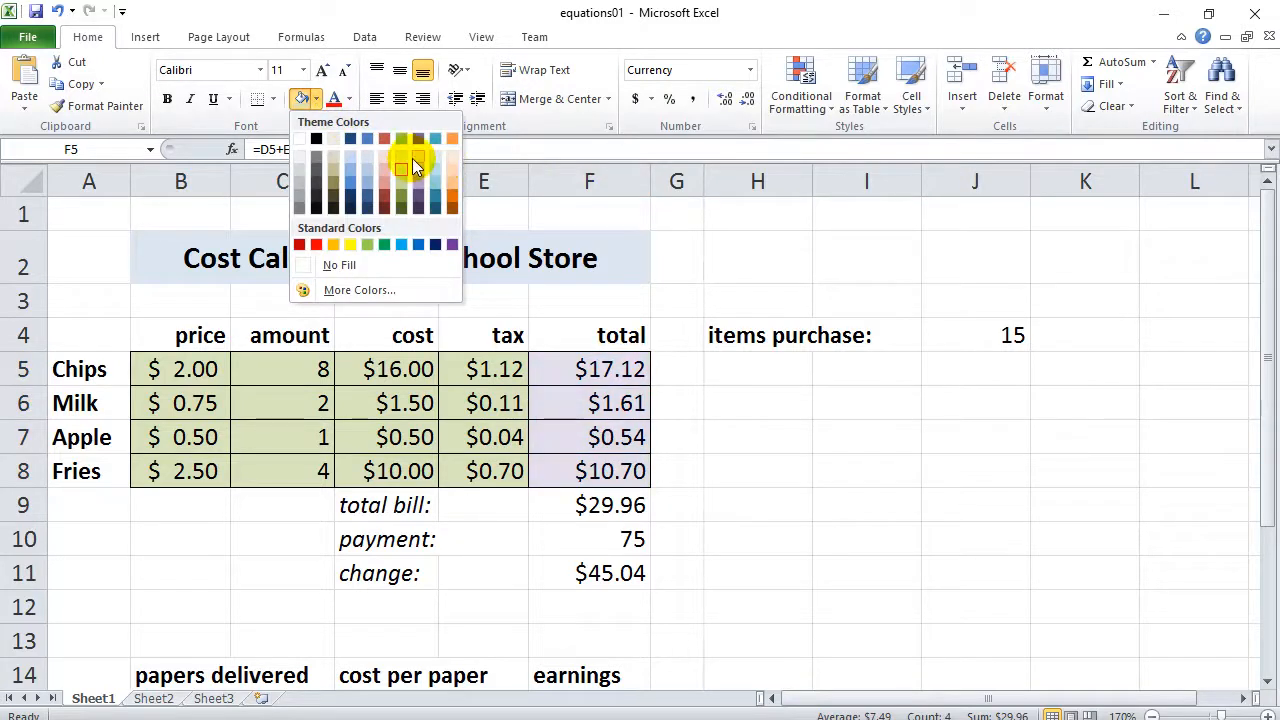
pyautogui.click(382, 154)
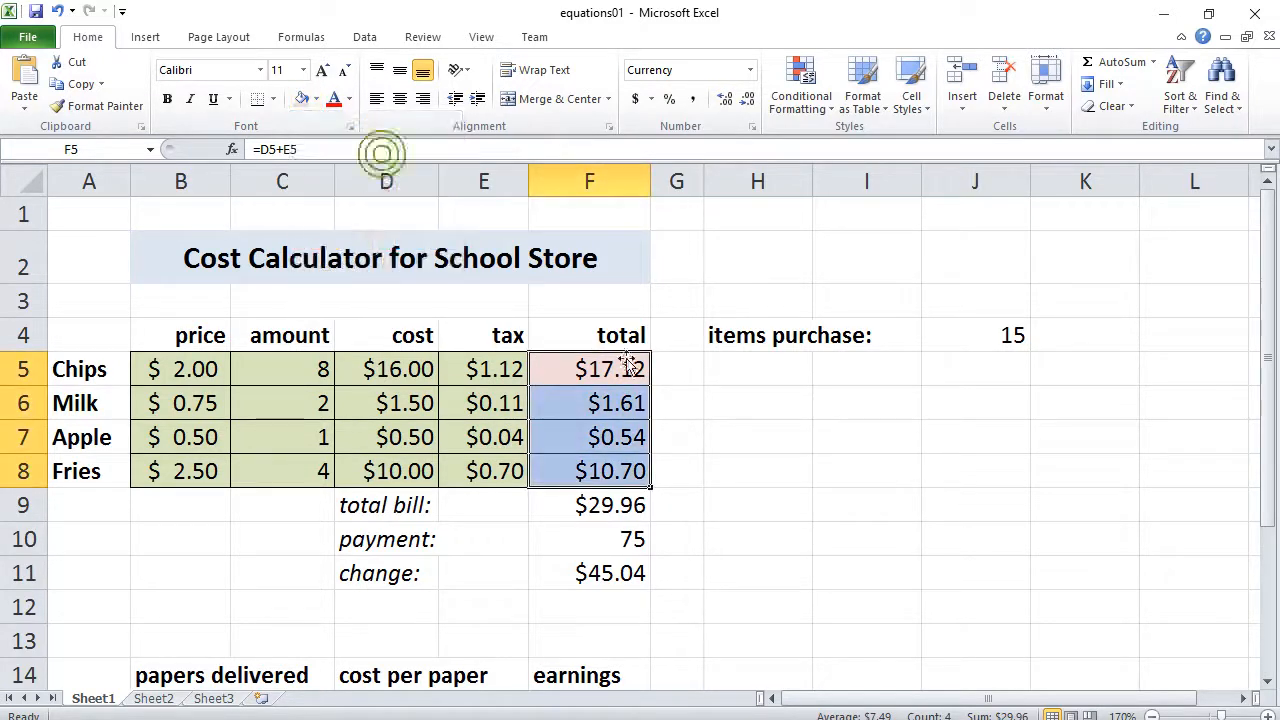
pyautogui.moveTo(738, 370); pyautogui.dragTo(738, 394)
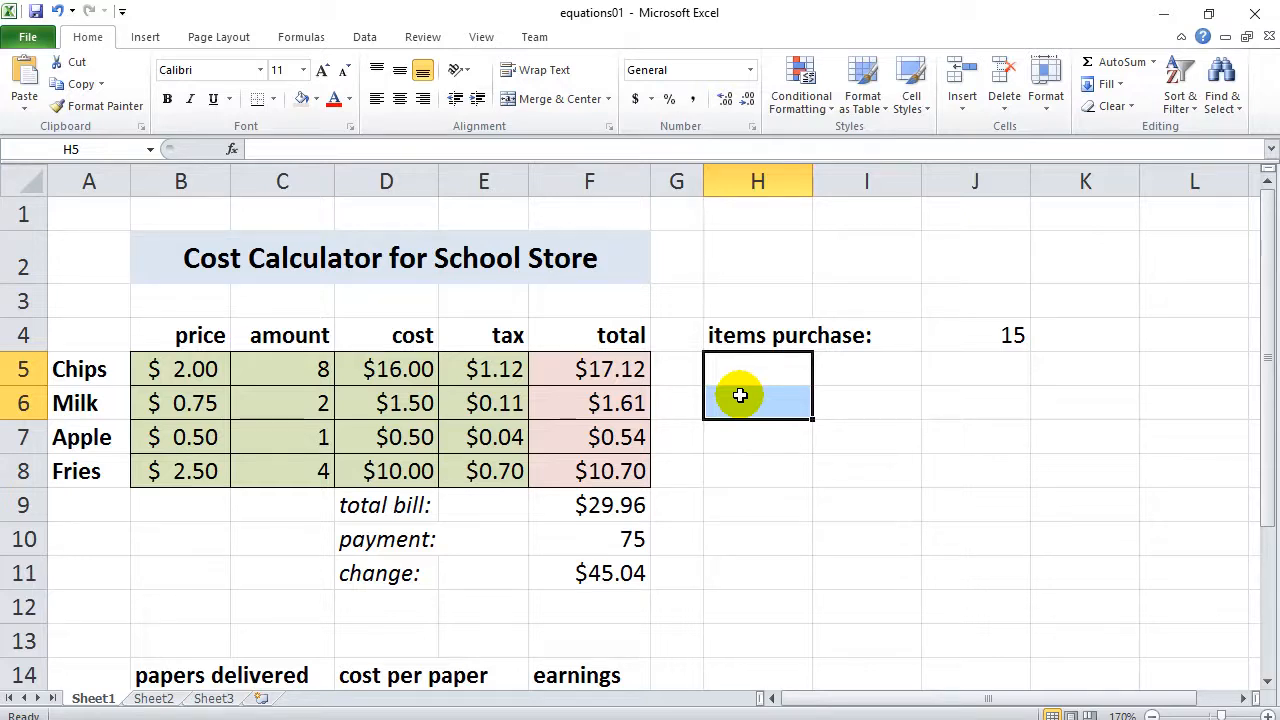
pyautogui.click(746, 446)
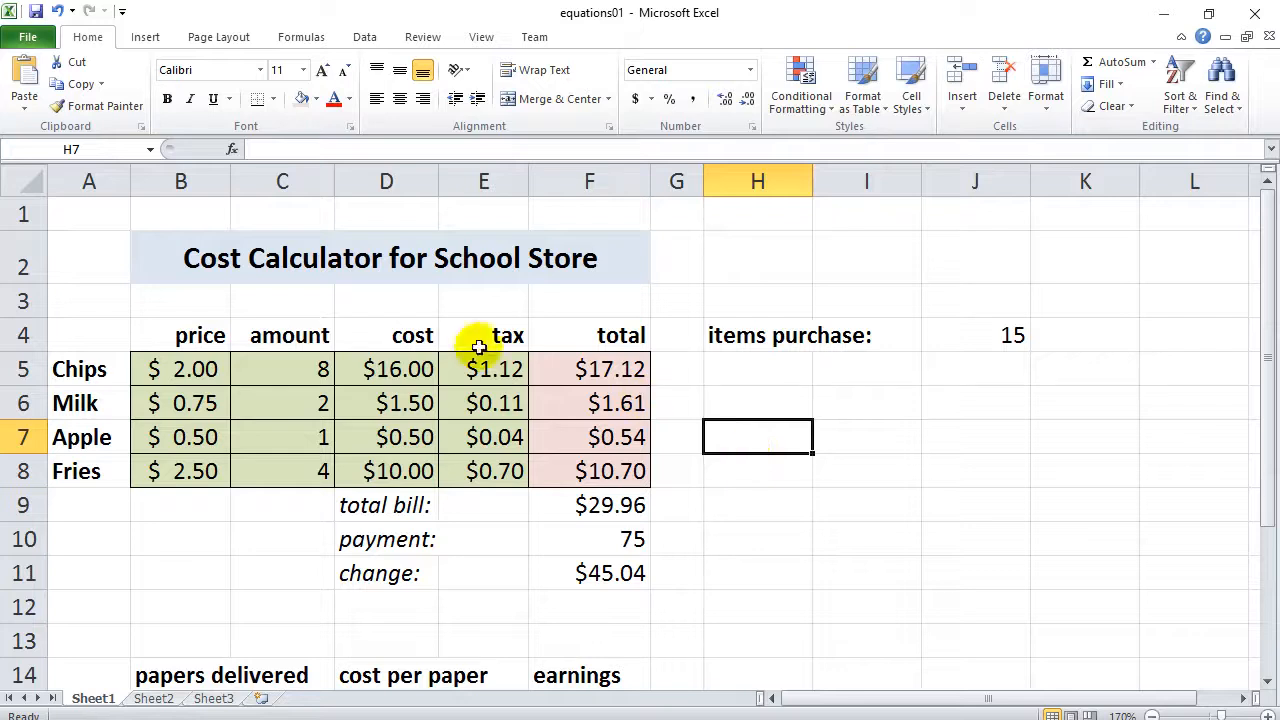
# Step: Examine the Merge & Center and alignment settings of the worksheet title and the column headings below it
pyautogui.click(141, 260)
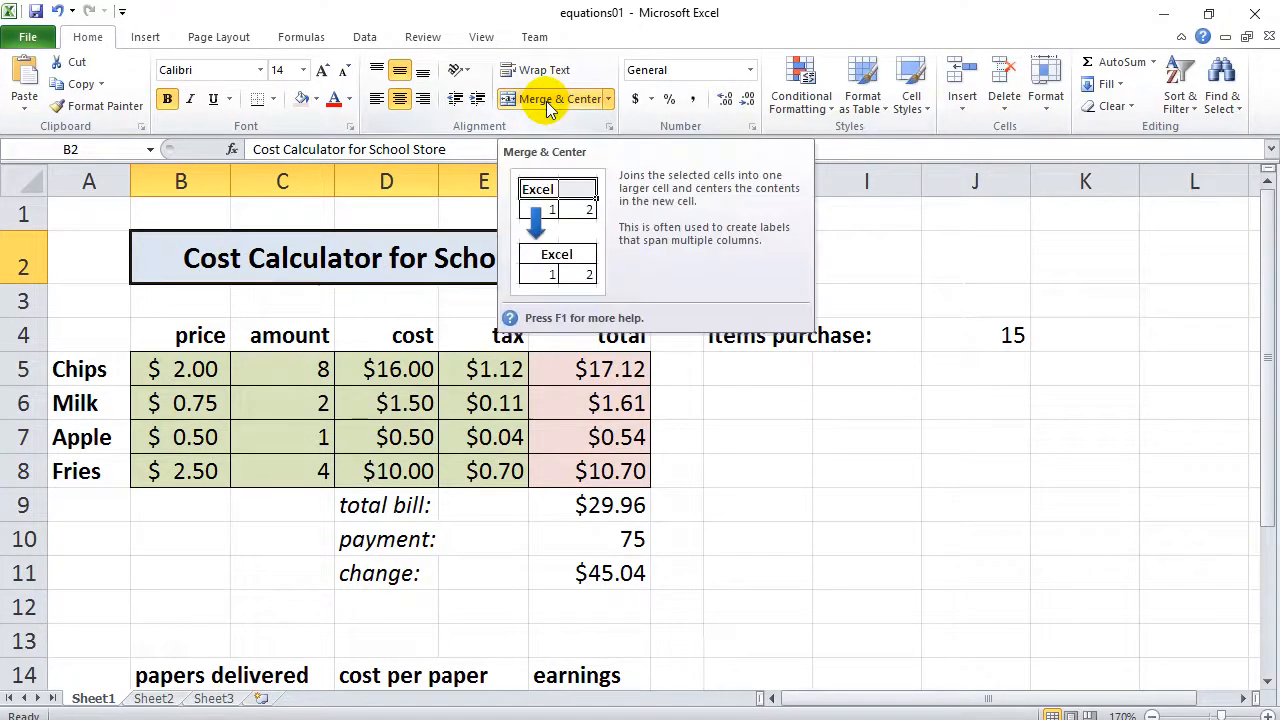
pyautogui.click(188, 333)
pyautogui.click(265, 338)
pyautogui.click(351, 334)
pyautogui.click(460, 257)
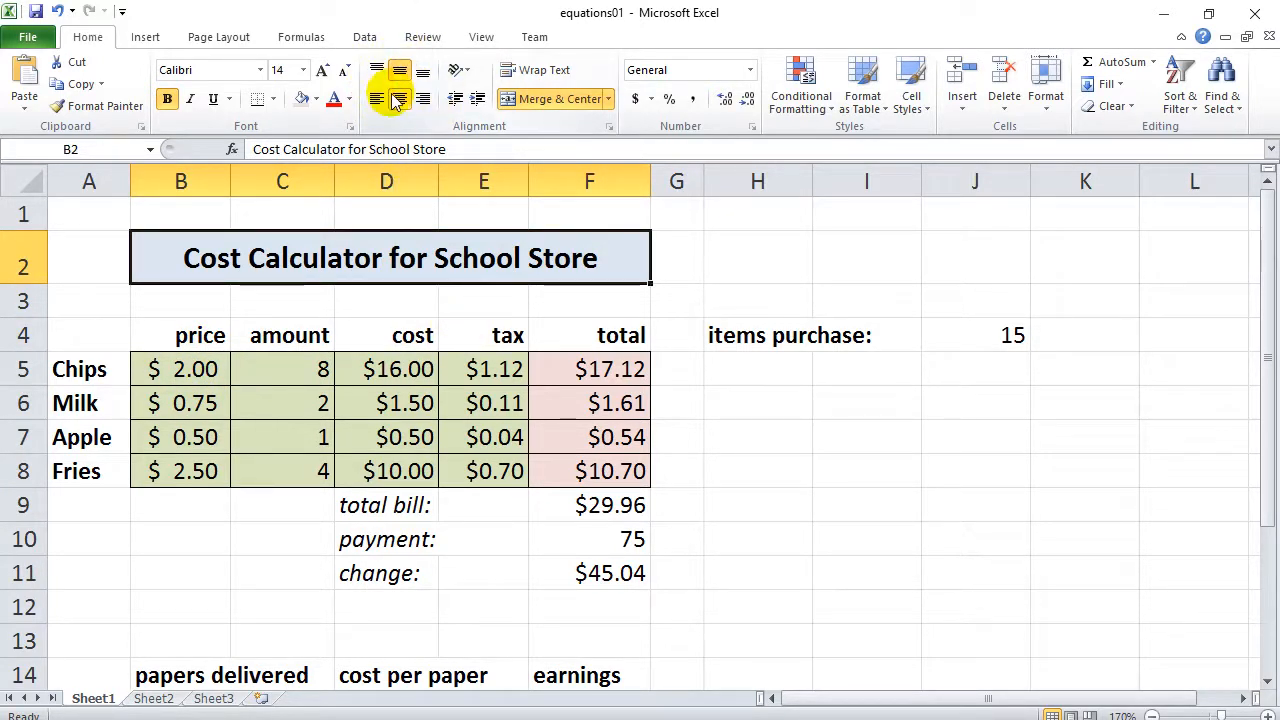
# Step: Review the number, alignment, font, border and fill settings of cell F5 and close them without changes
pyautogui.rightClick(580, 373)
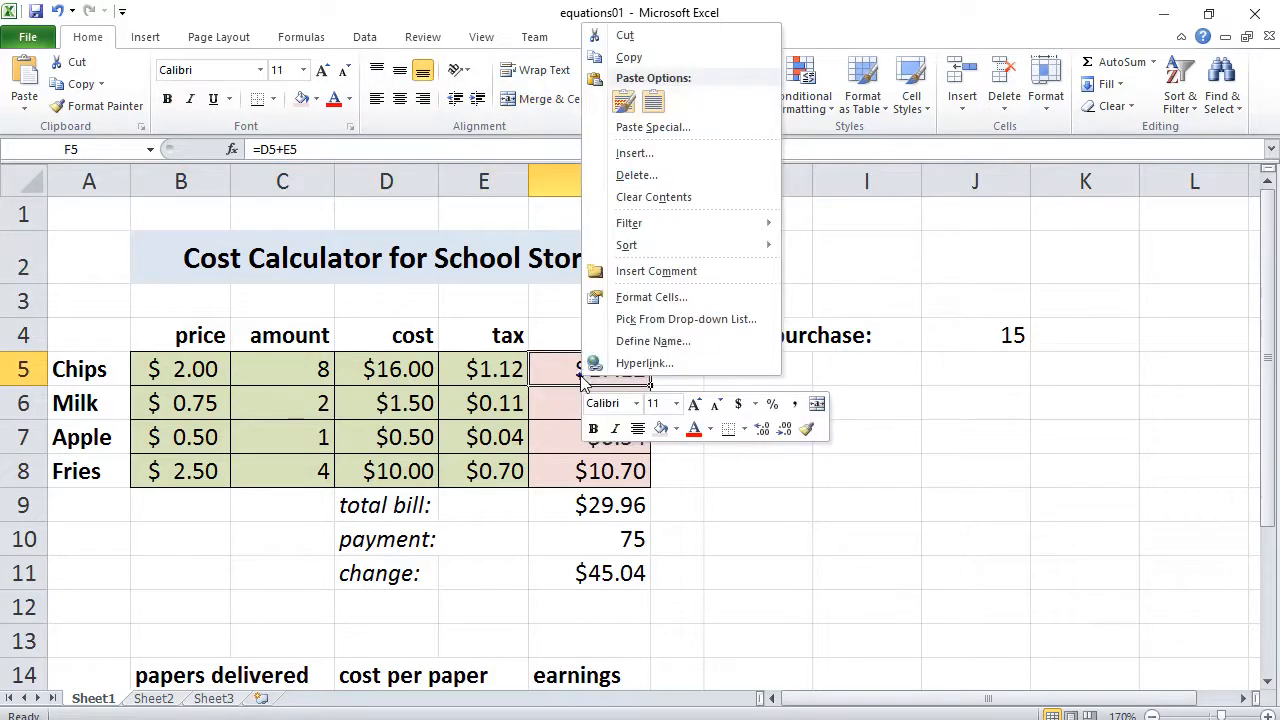
pyautogui.click(643, 298)
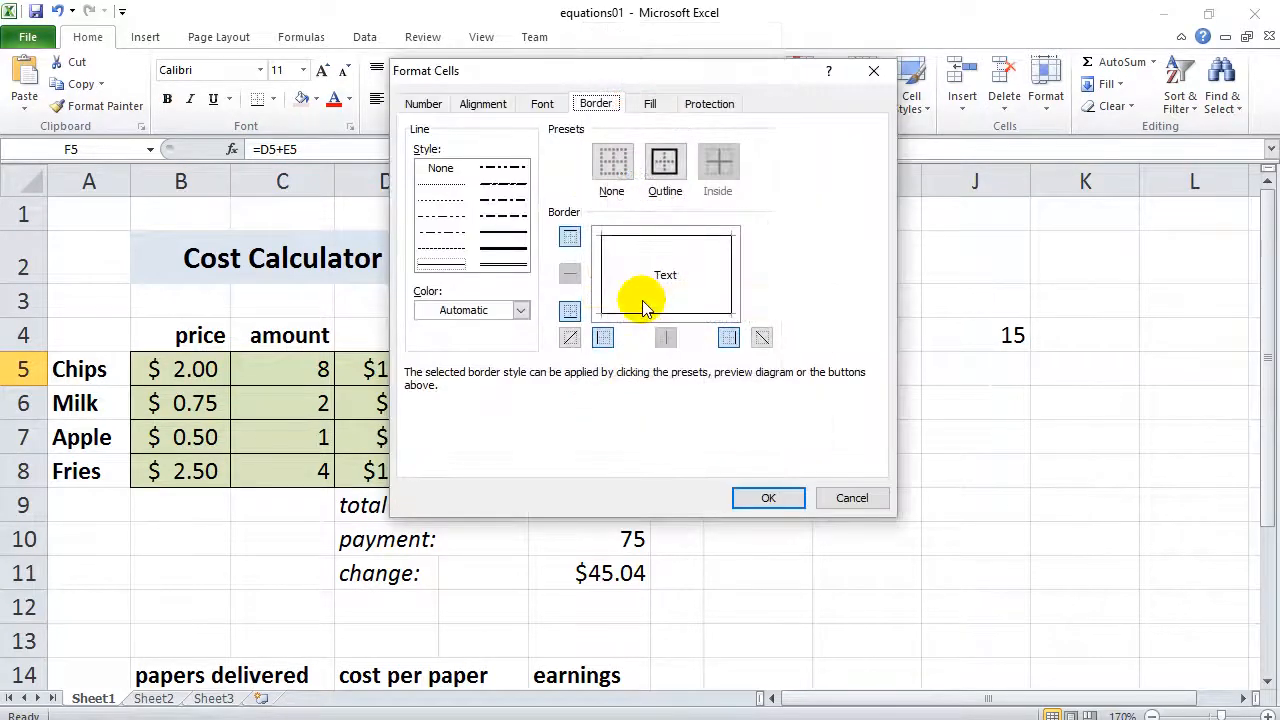
pyautogui.click(436, 103)
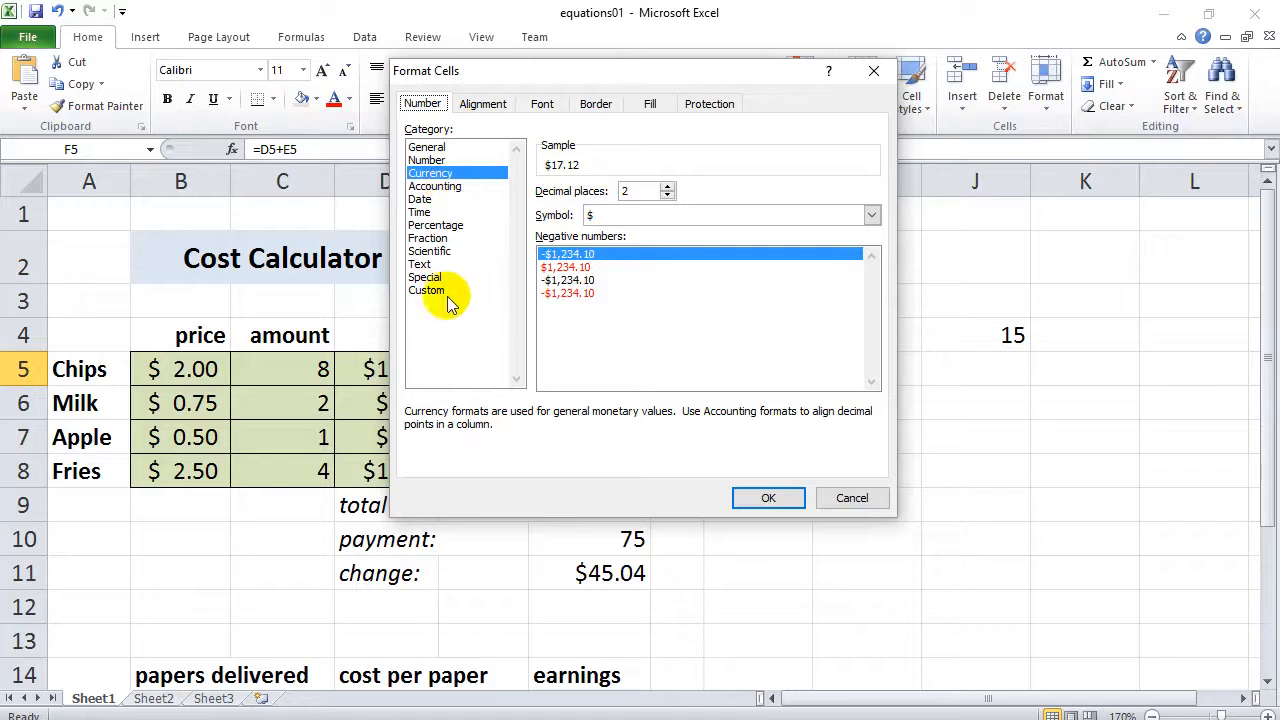
pyautogui.click(483, 103)
pyautogui.click(542, 113)
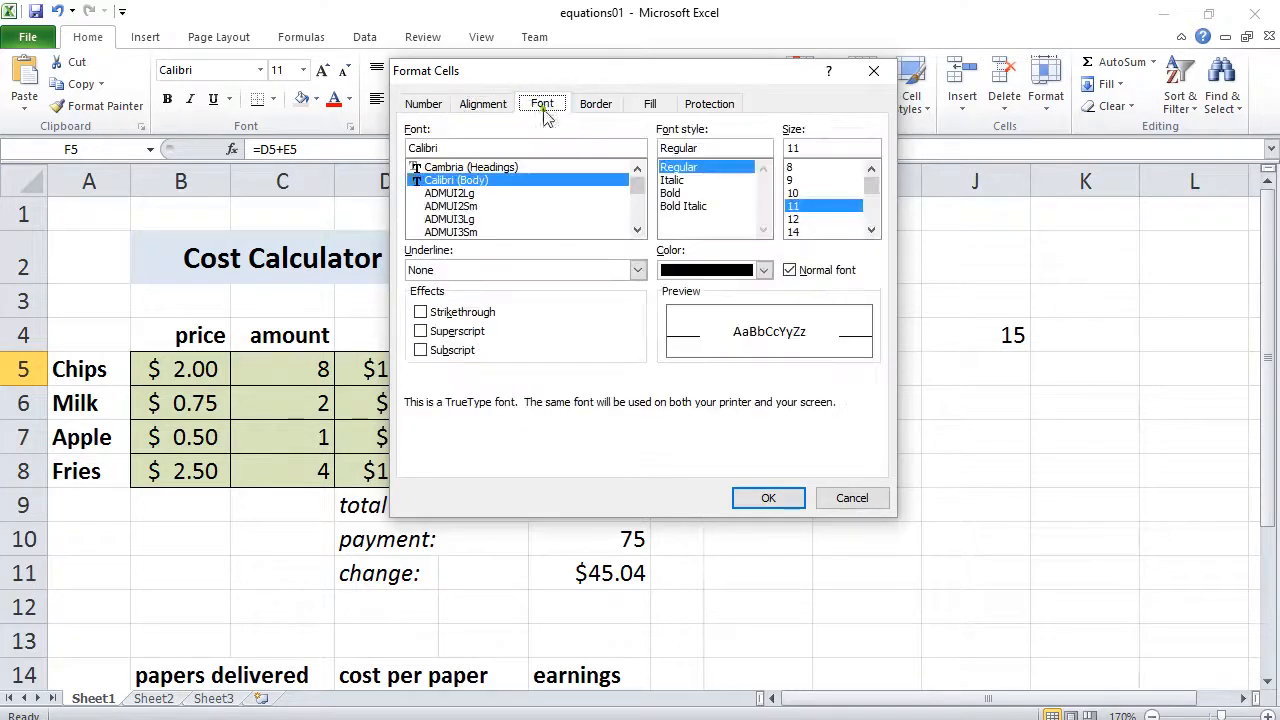
pyautogui.click(598, 112)
pyautogui.click(649, 104)
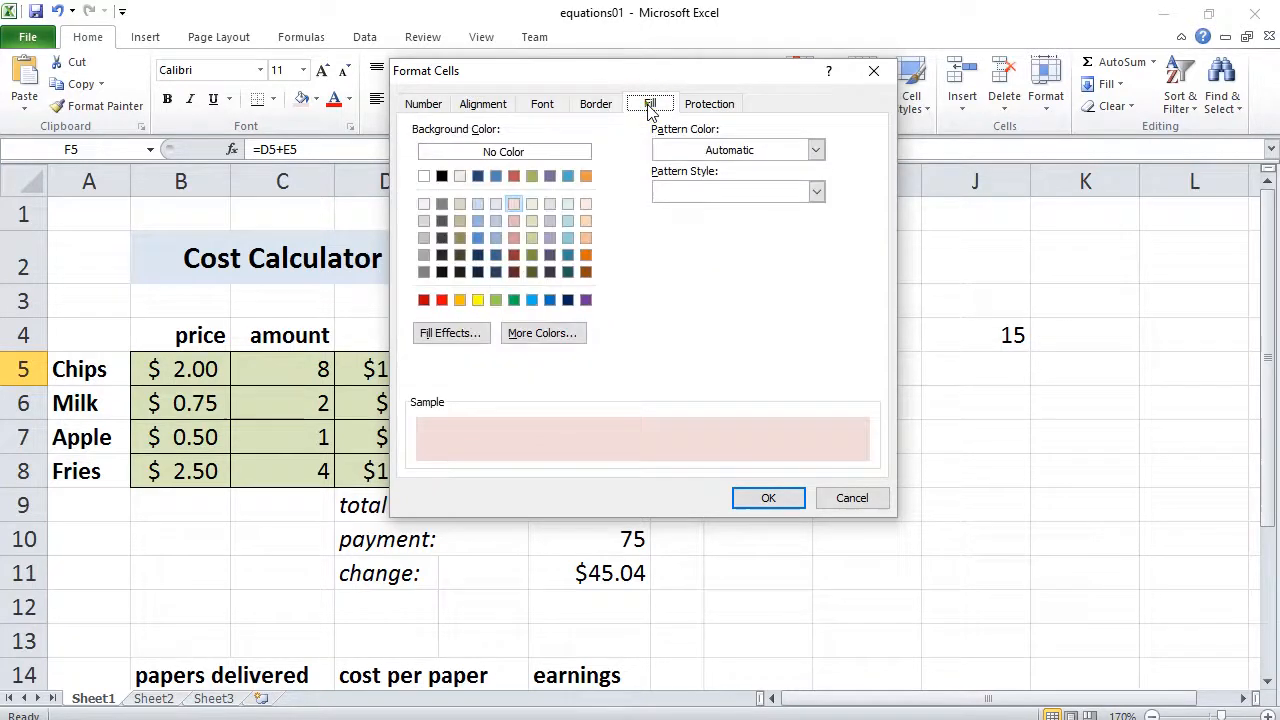
pyautogui.click(849, 500)
pyautogui.click(754, 432)
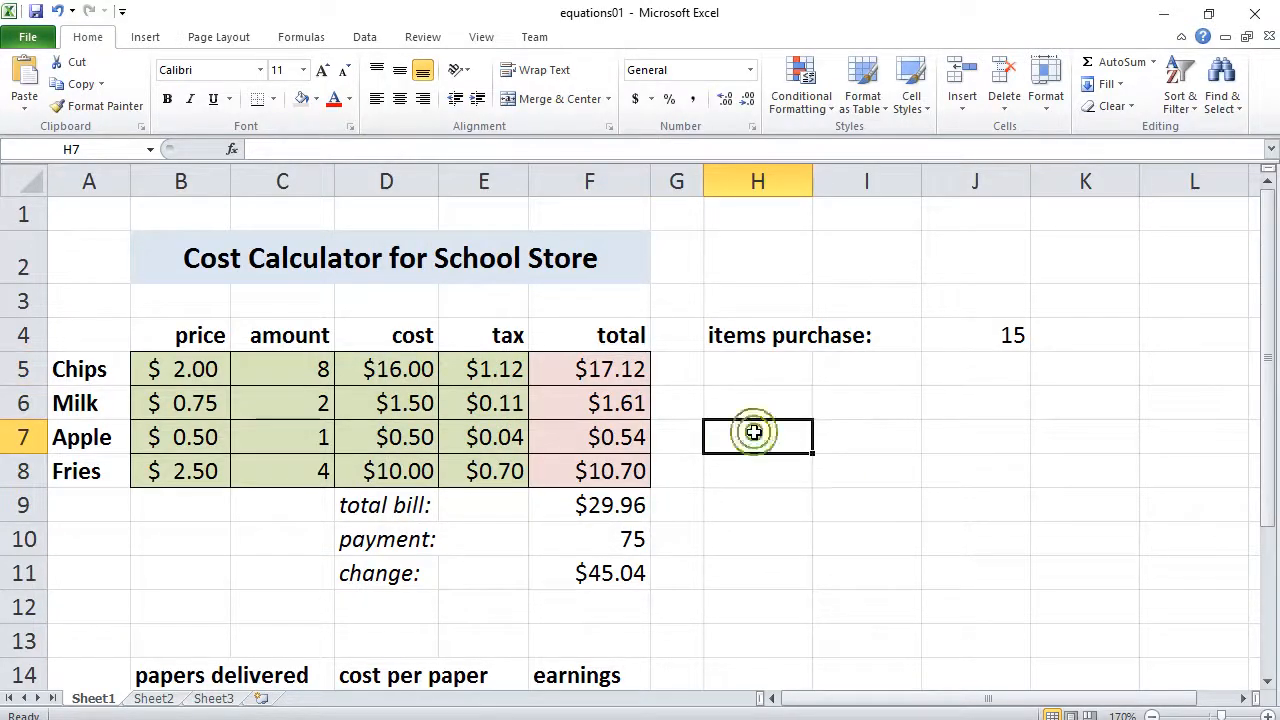